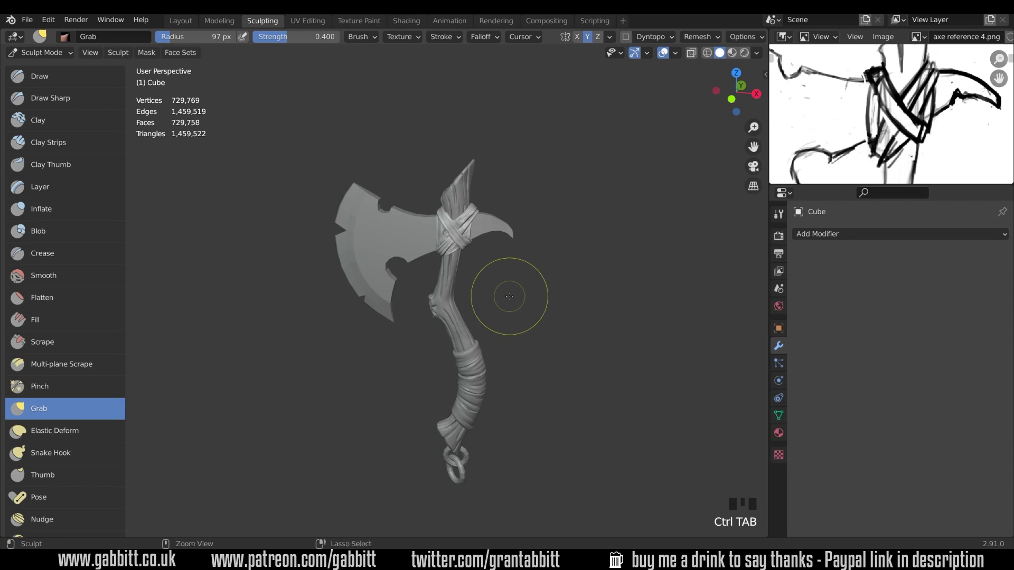
Switch from Sculpt Mode to Object Mode and select the axe blade Plane.
{"action": "key", "text": "ctrl+Tab"}
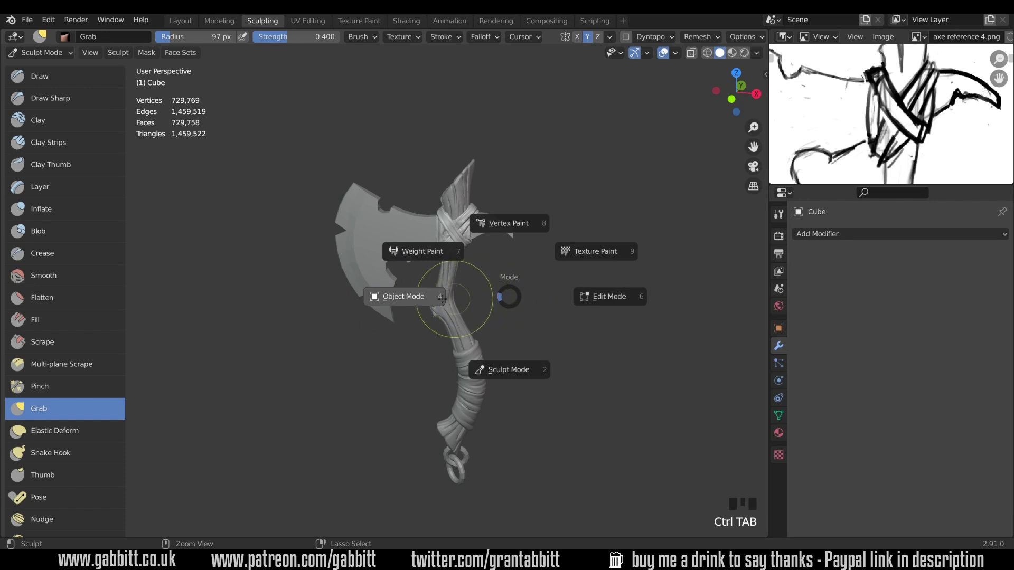
{"action": "left_click", "coordinate": [396, 296]}
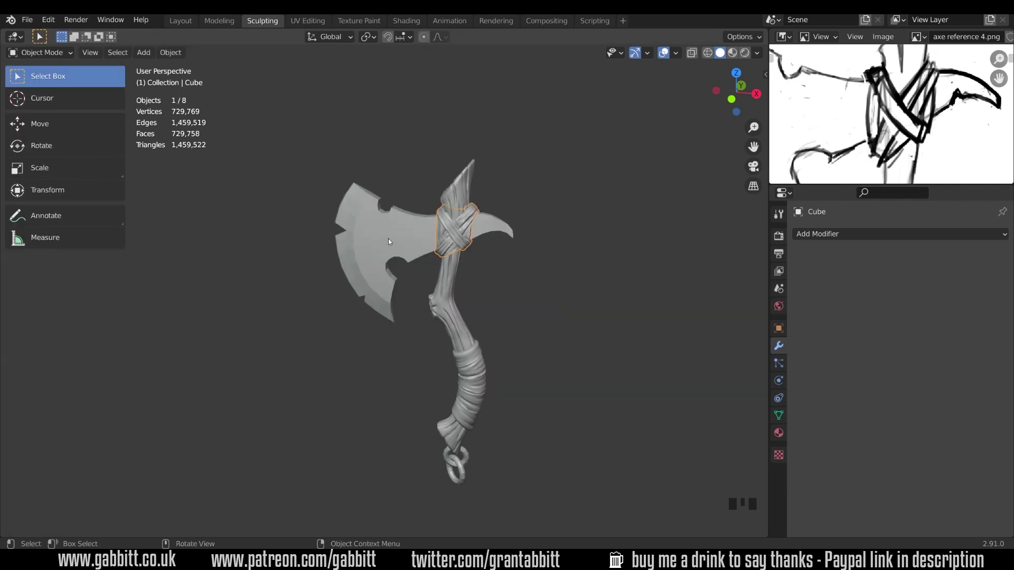
{"action": "left_click", "coordinate": [389, 238]}
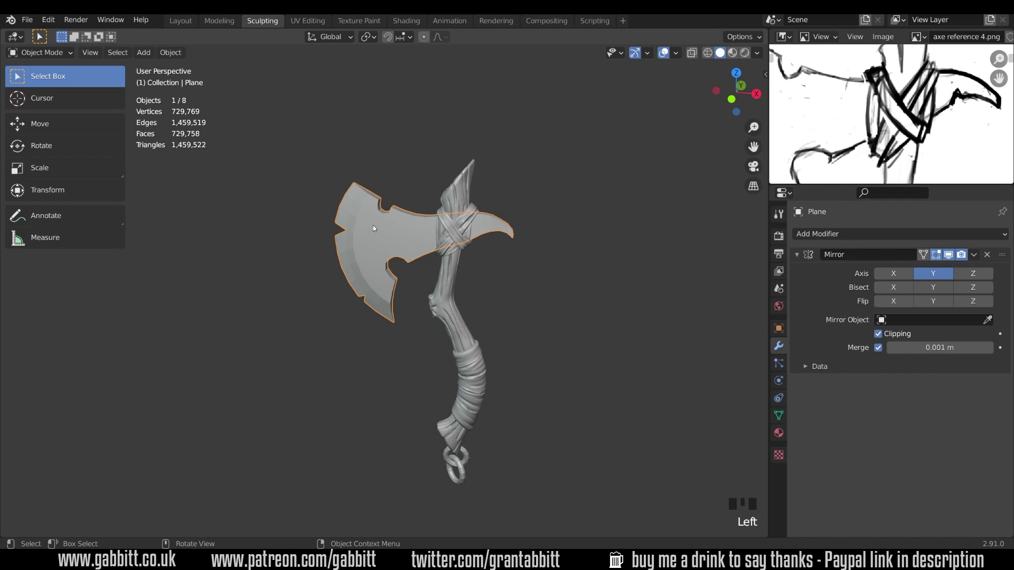
In the Layout workspace's front view, place the 3D cursor on the axe blade.
{"action": "left_click", "coordinate": [186, 24]}
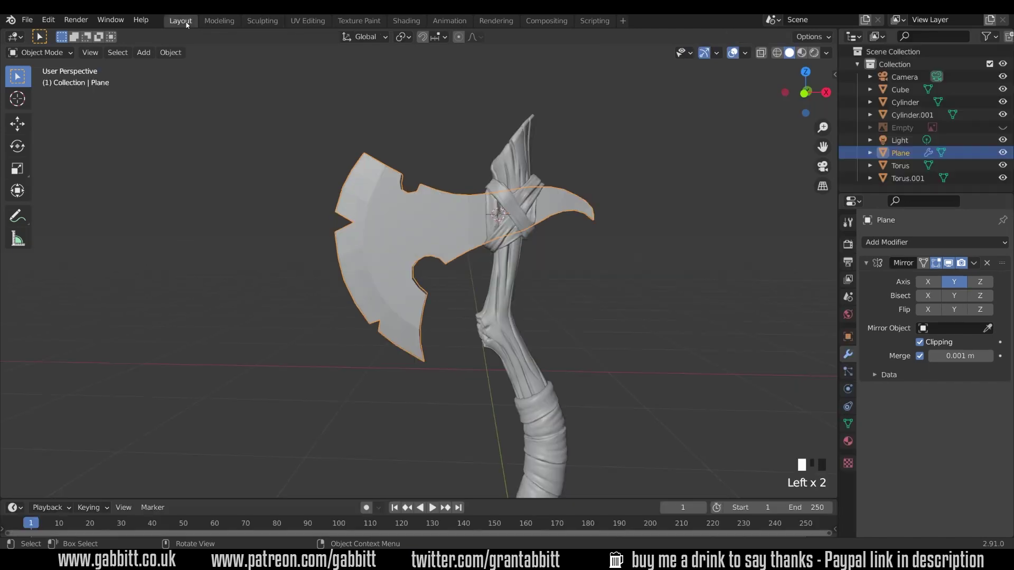
{"action": "key", "text": "KP_1"}
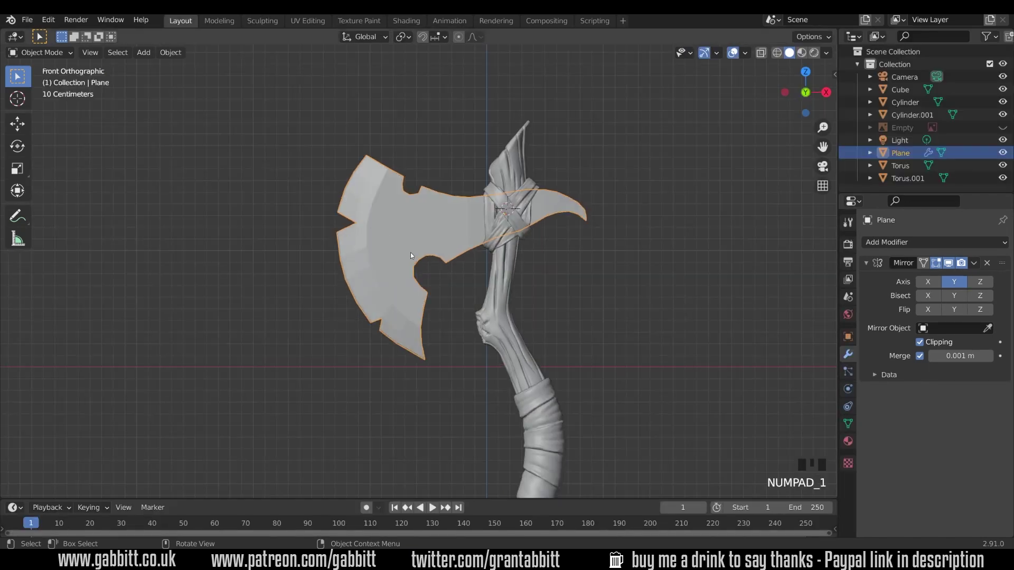
{"action": "scroll", "coordinate": [426, 260], "scroll_direction": "up", "scroll_amount": 2}
{"action": "middle_click_drag", "start_coordinate": [427, 261], "coordinate": [381, 253], "text": "shift"}
{"action": "scroll", "coordinate": [407, 278], "scroll_direction": "up", "scroll_amount": 1}
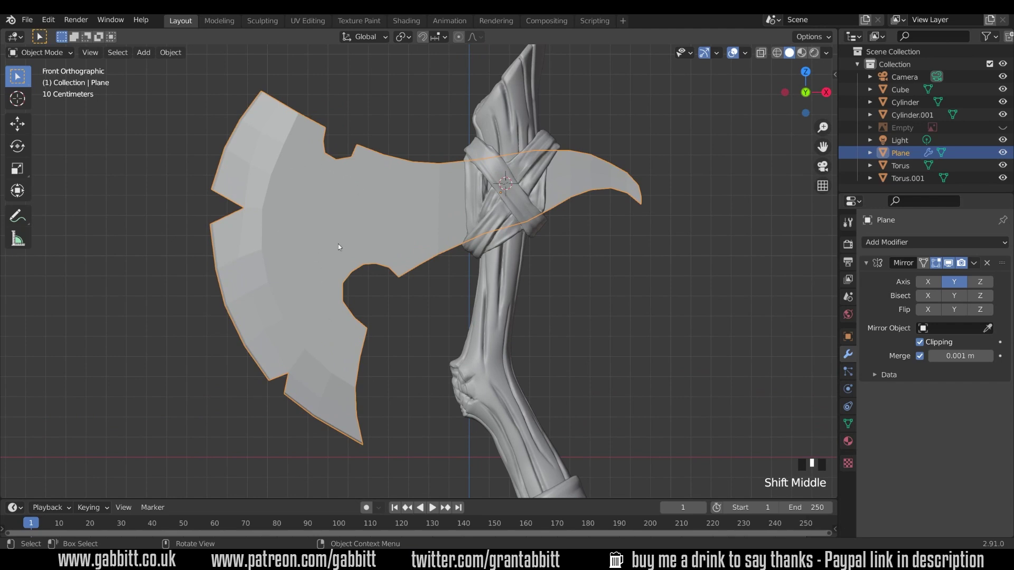
{"action": "right_click", "coordinate": [418, 214], "text": "shift"}
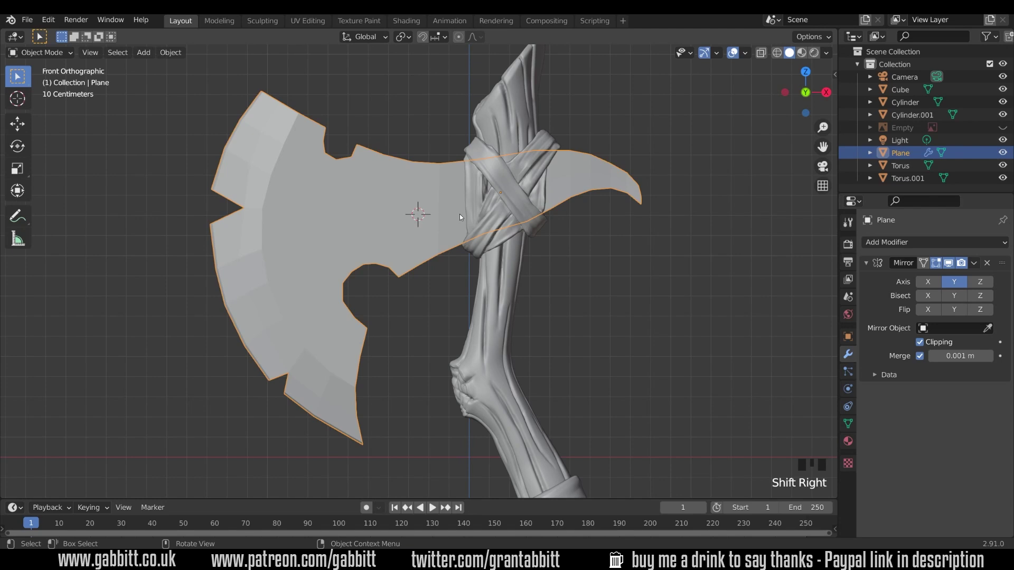
Add a plane at the cursor and merge all its vertices at center into one.
{"action": "key", "text": "shift+a"}
{"action": "mouse_move", "coordinate": [446, 218]}
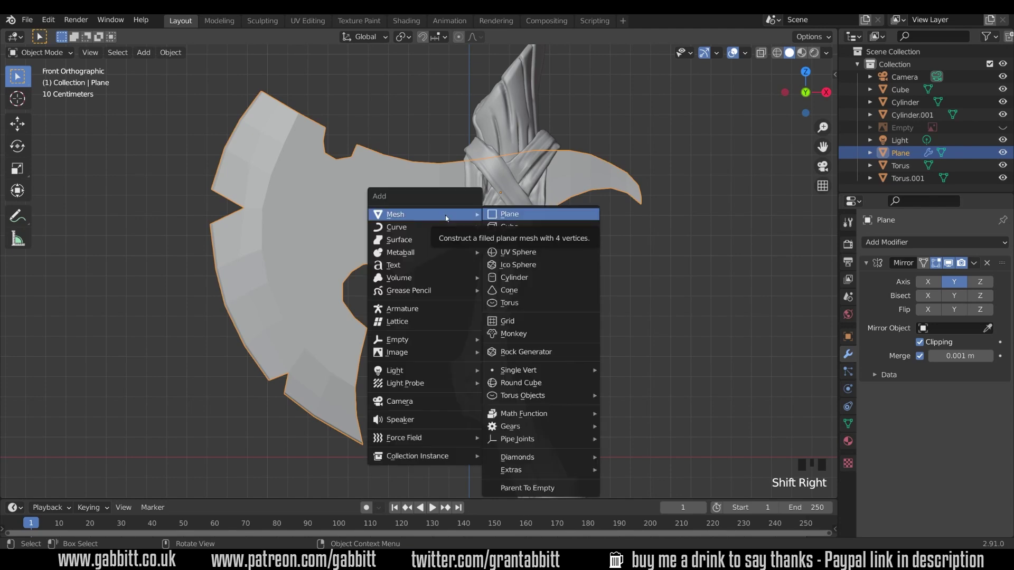
{"action": "left_click", "coordinate": [525, 217]}
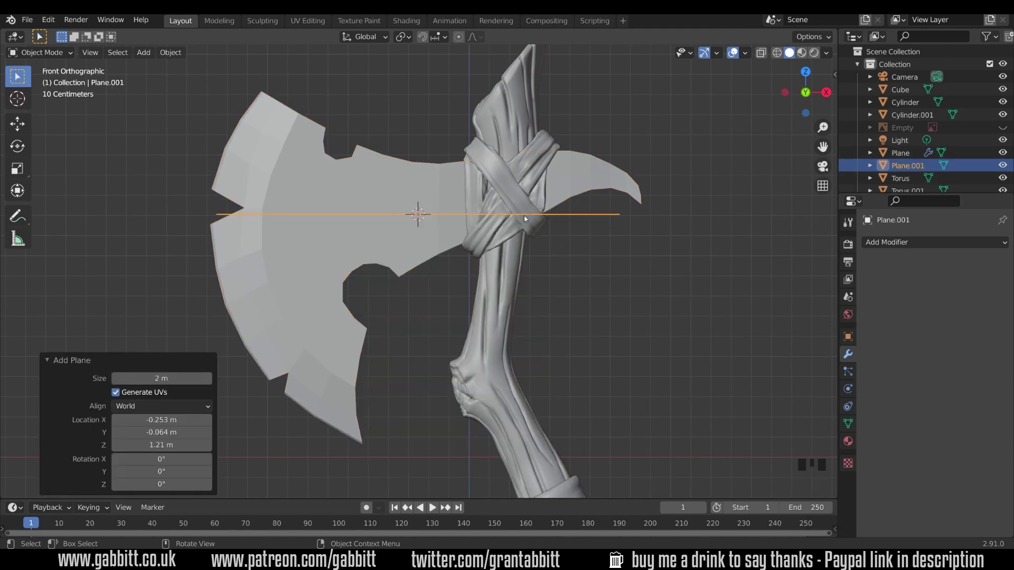
{"action": "key", "text": "Tab"}
{"action": "key", "text": "a"}
{"action": "key", "text": "m"}
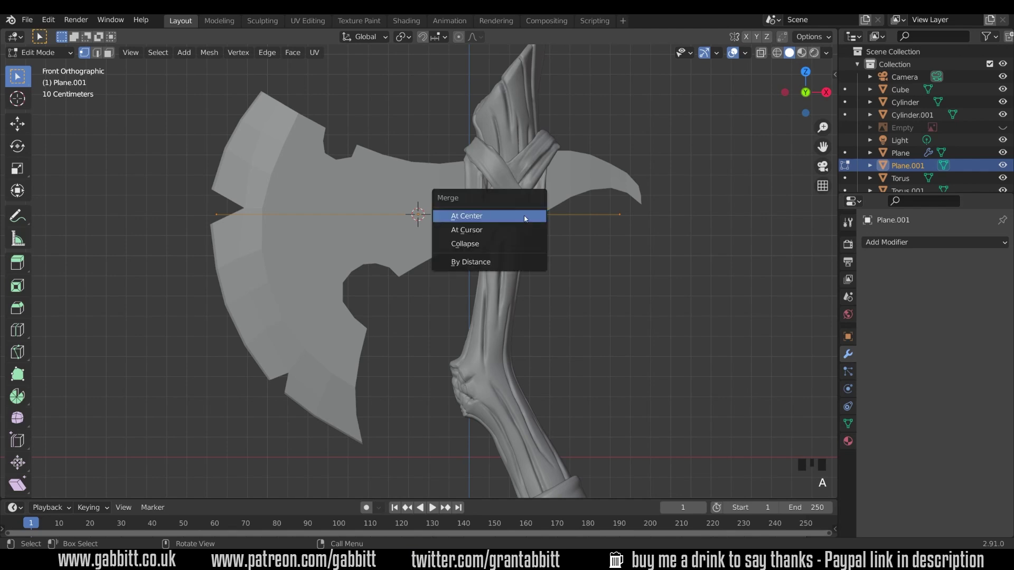
{"action": "left_click", "coordinate": [522, 219]}
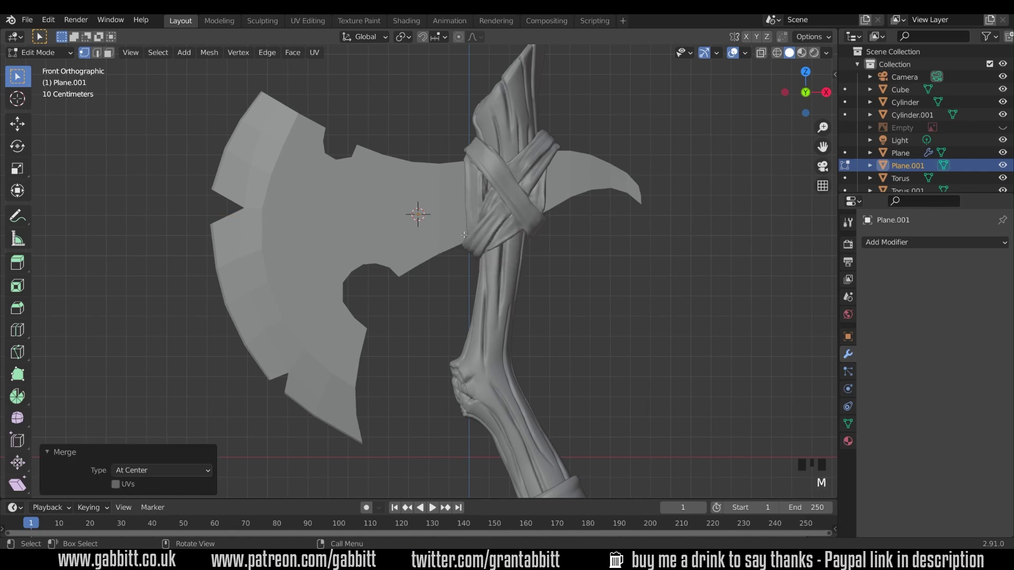
{"action": "middle_click_drag", "start_coordinate": [464, 234], "coordinate": [517, 221]}
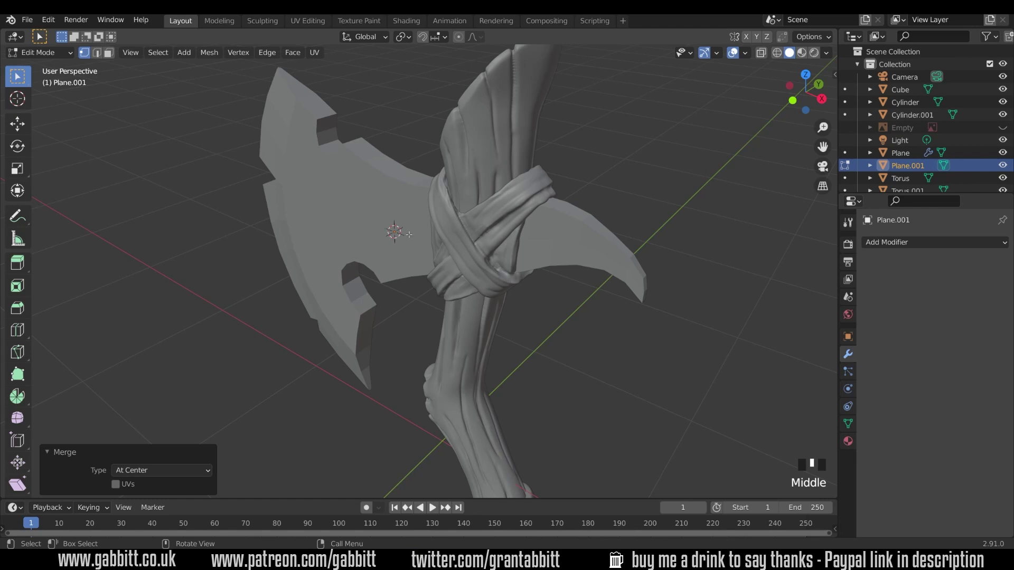
Position the starting vertex and extrude outline vertices around the notch and down the blade.
{"action": "key", "text": "KP_1"}
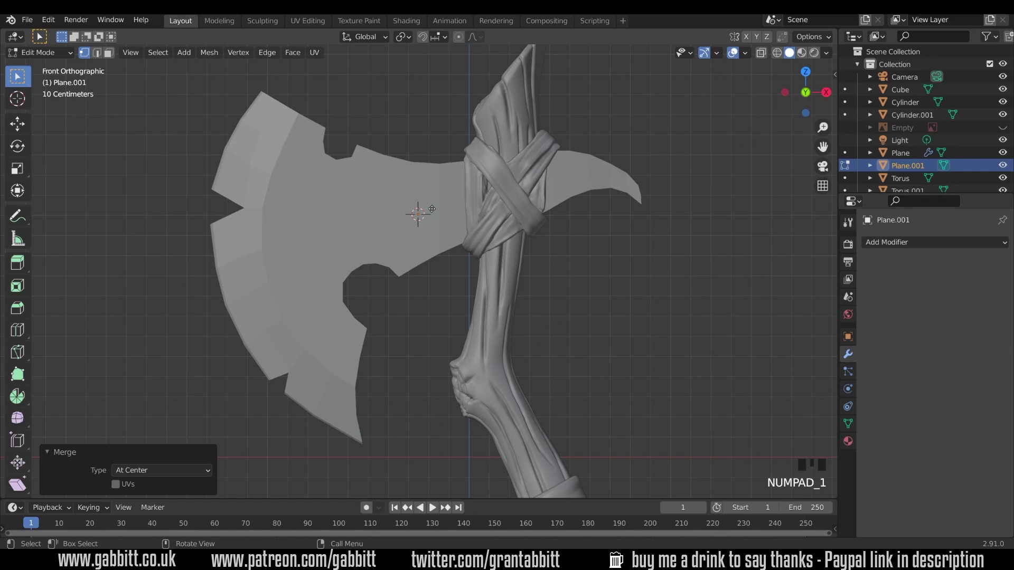
{"action": "key", "text": "g"}
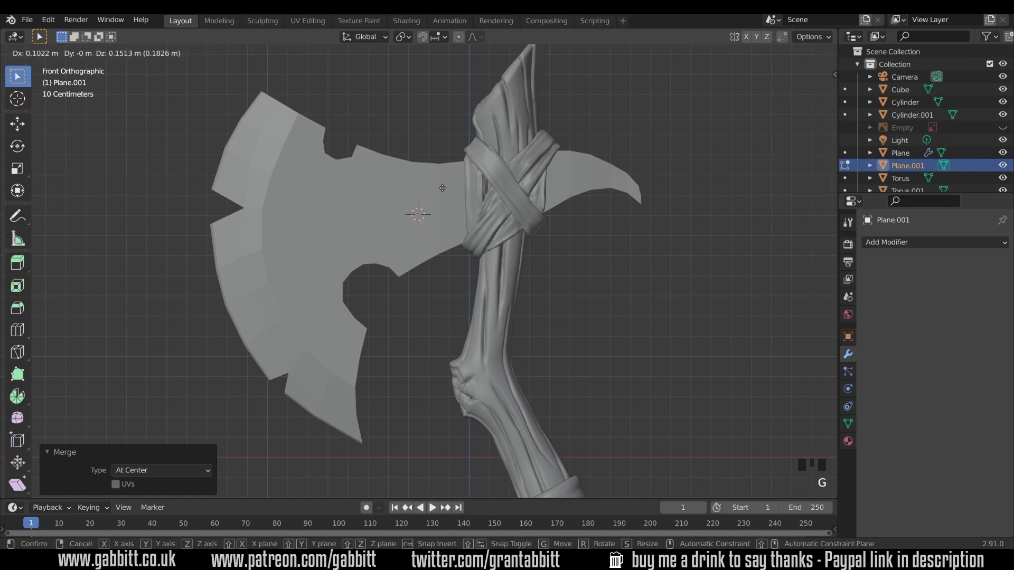
{"action": "left_click", "coordinate": [448, 186]}
{"action": "scroll", "coordinate": [455, 153], "scroll_direction": "up", "scroll_amount": 2}
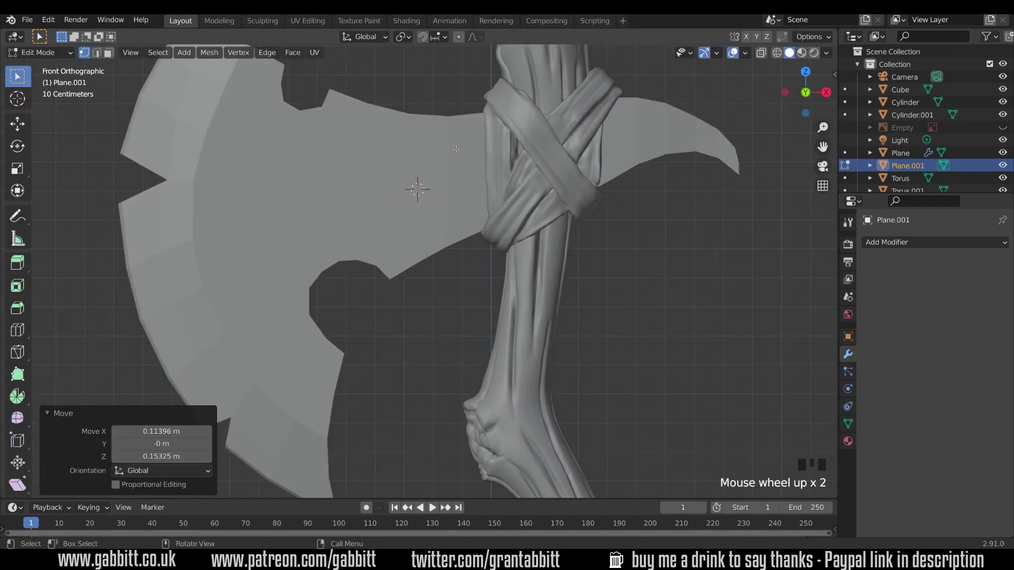
{"action": "key", "text": "e"}
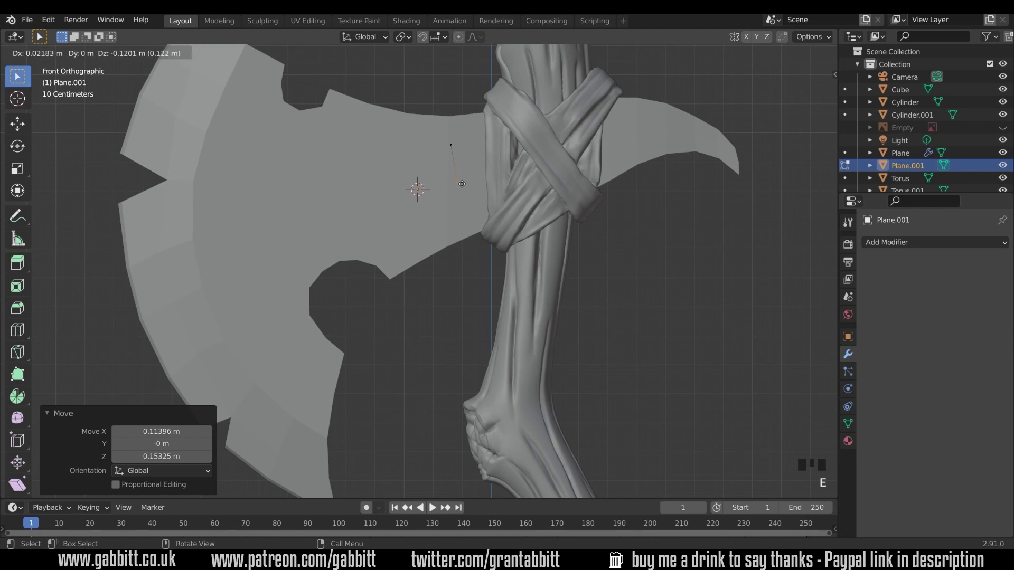
{"action": "left_click", "coordinate": [460, 189]}
{"action": "key", "text": "e"}
{"action": "left_click", "coordinate": [449, 232]}
{"action": "key", "text": "e"}
{"action": "left_click", "coordinate": [441, 244]}
{"action": "key", "text": "e"}
{"action": "left_click", "coordinate": [434, 220]}
{"action": "key", "text": "e"}
{"action": "left_click", "coordinate": [409, 192]}
Fix the misplaced vertex and extrude the outline to the blade's lower end, then across toward the handle.
{"action": "key", "text": "e"}
{"action": "left_click", "coordinate": [262, 238]}
{"action": "key", "text": "e"}
{"action": "left_click", "coordinate": [270, 254]}
{"action": "key", "text": "e"}
{"action": "left_click", "coordinate": [288, 269]}
{"action": "key", "text": "e"}
{"action": "left_click", "coordinate": [283, 287]}
{"action": "key", "text": "e"}
{"action": "key", "text": "ctrl+z"}
{"action": "key", "text": "ctrl+z"}
{"action": "key", "text": "g"}
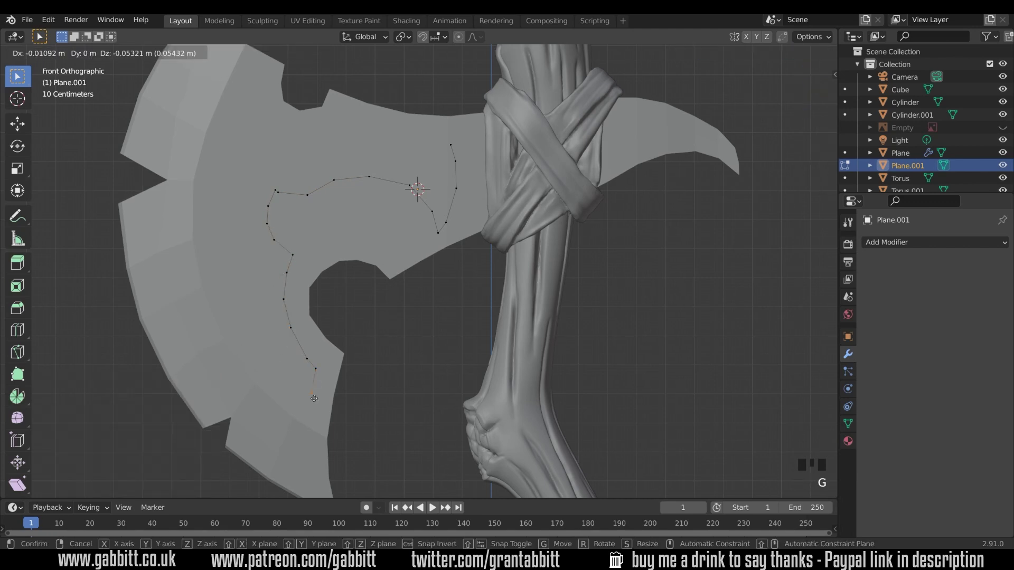
{"action": "left_click", "coordinate": [312, 400]}
{"action": "key", "text": "e"}
{"action": "left_click", "coordinate": [288, 380]}
{"action": "key", "text": "e"}
{"action": "left_click", "coordinate": [263, 353]}
{"action": "key", "text": "e"}
{"action": "left_click", "coordinate": [252, 122]}
{"action": "key", "text": "e"}
{"action": "left_click", "coordinate": [260, 128]}
{"action": "key", "text": "e"}
{"action": "left_click", "coordinate": [274, 143]}
{"action": "key", "text": "e"}
{"action": "left_click", "coordinate": [300, 155]}
{"action": "key", "text": "e"}
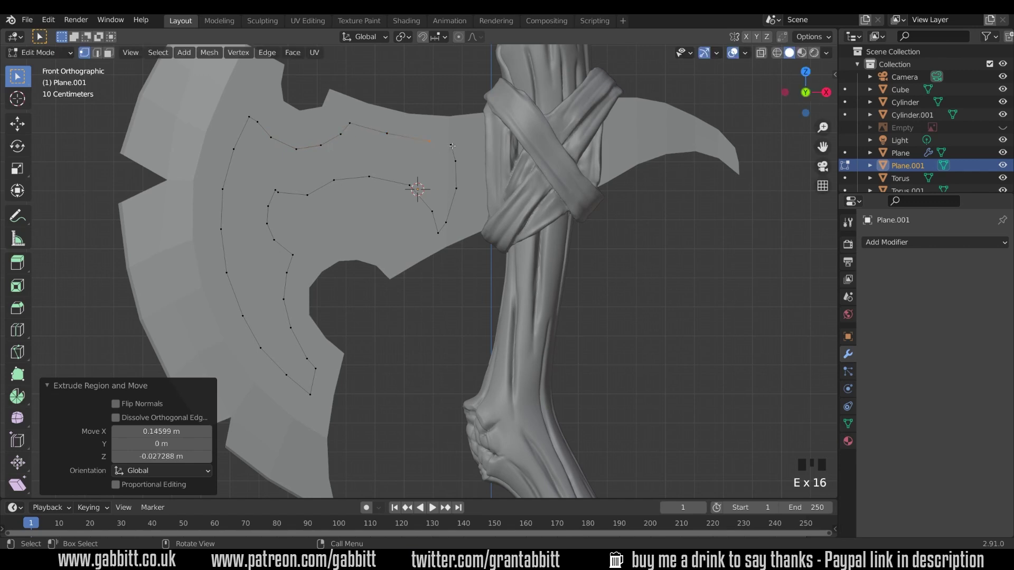
Join the outline's two open ends with an edge and adjust several vertex positions.
{"action": "left_click", "coordinate": [460, 147], "text": "shift"}
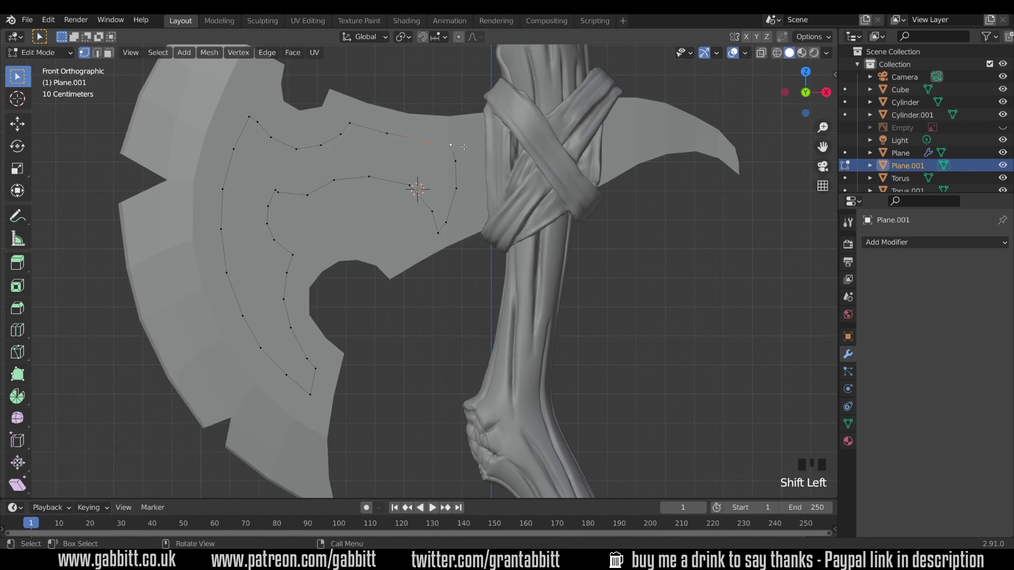
{"action": "key", "text": "f"}
{"action": "left_click", "coordinate": [278, 192]}
{"action": "key", "text": "g"}
{"action": "left_click", "coordinate": [286, 194]}
{"action": "left_click", "coordinate": [275, 189]}
{"action": "key", "text": "g"}
{"action": "left_click", "coordinate": [273, 187]}
{"action": "left_click", "coordinate": [296, 149]}
{"action": "key", "text": "g"}
{"action": "left_click", "coordinate": [292, 148]}
{"action": "left_click", "coordinate": [321, 145]}
{"action": "key", "text": "g"}
{"action": "left_click", "coordinate": [319, 145]}
{"action": "left_click", "coordinate": [445, 222]}
{"action": "key", "text": "g"}
{"action": "key", "text": "g"}
{"action": "left_click", "coordinate": [448, 215]}
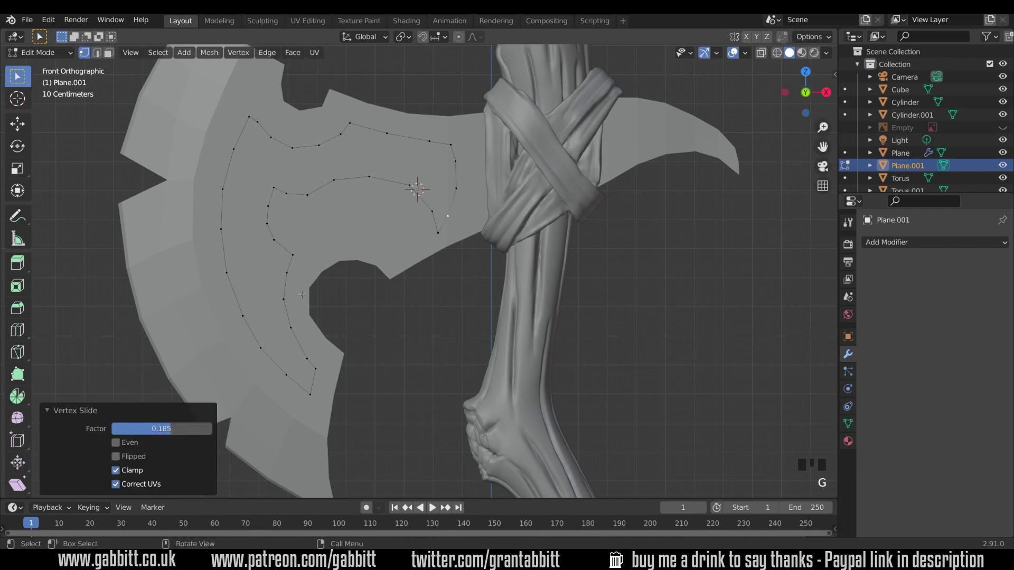
Subdivide between a pair of outline vertices and move the new vertex into place.
{"action": "scroll", "coordinate": [301, 295], "scroll_direction": "down", "scroll_amount": 5}
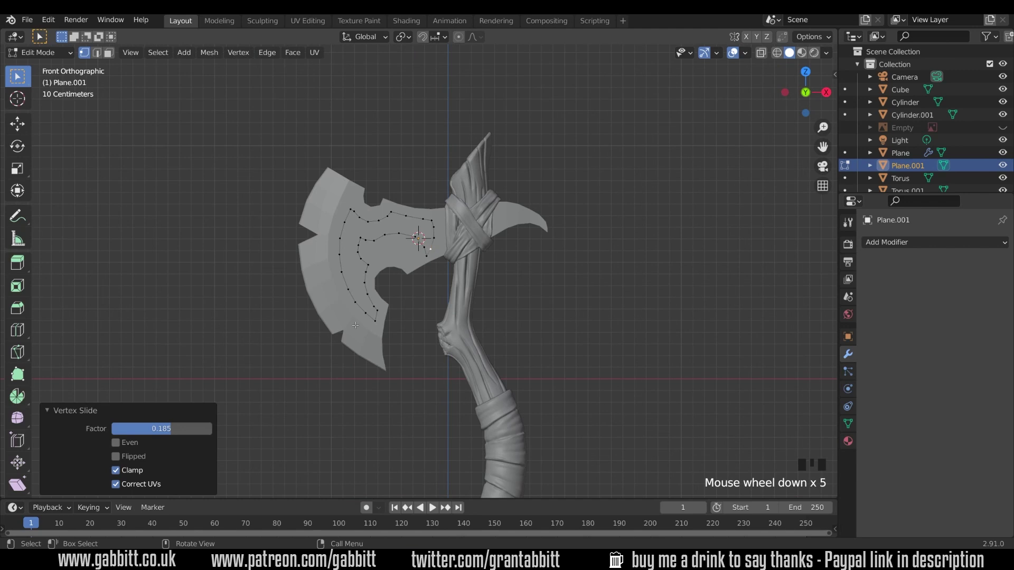
{"action": "scroll", "coordinate": [356, 325], "scroll_direction": "up", "scroll_amount": 5}
{"action": "left_click", "coordinate": [411, 186], "text": "shift"}
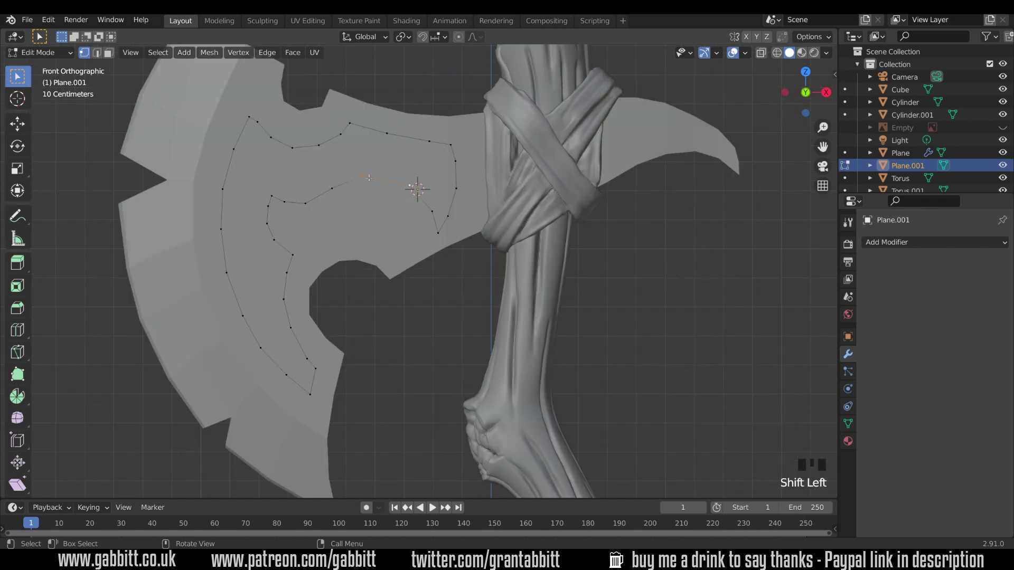
{"action": "right_click", "coordinate": [411, 188]}
{"action": "mouse_move", "coordinate": [395, 185]}
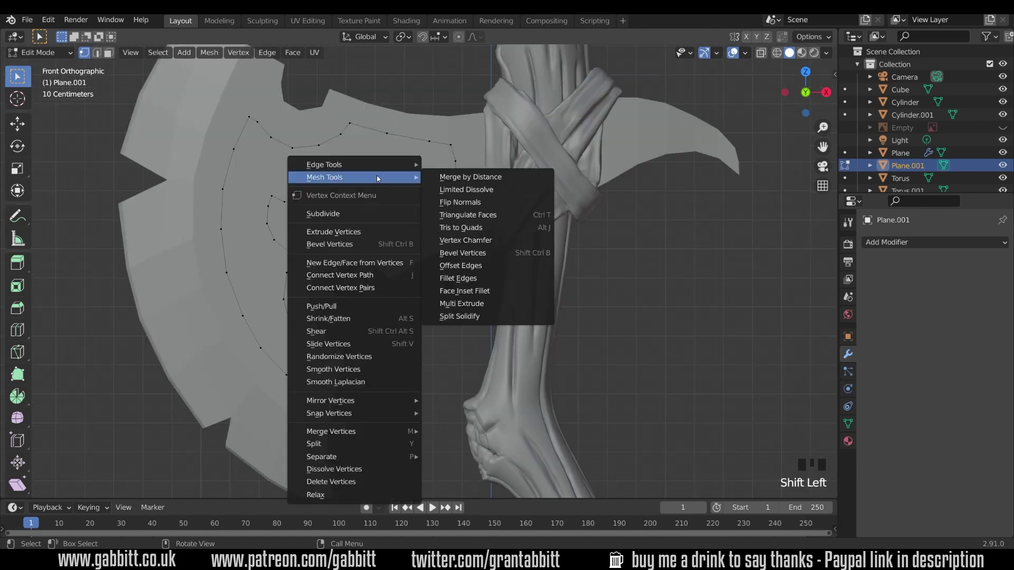
{"action": "left_click", "coordinate": [385, 211]}
{"action": "key", "text": "g"}
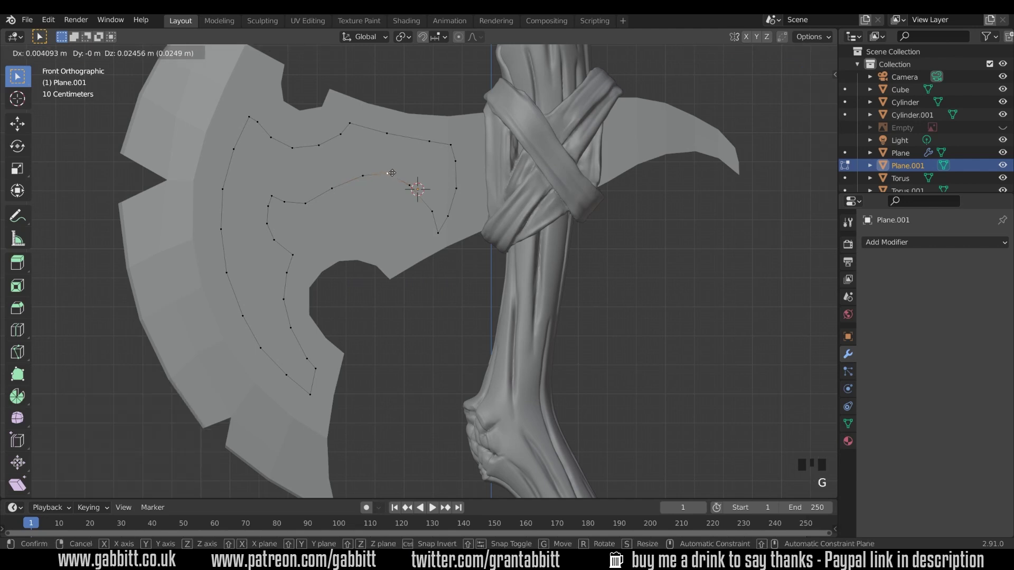
{"action": "left_click", "coordinate": [418, 181]}
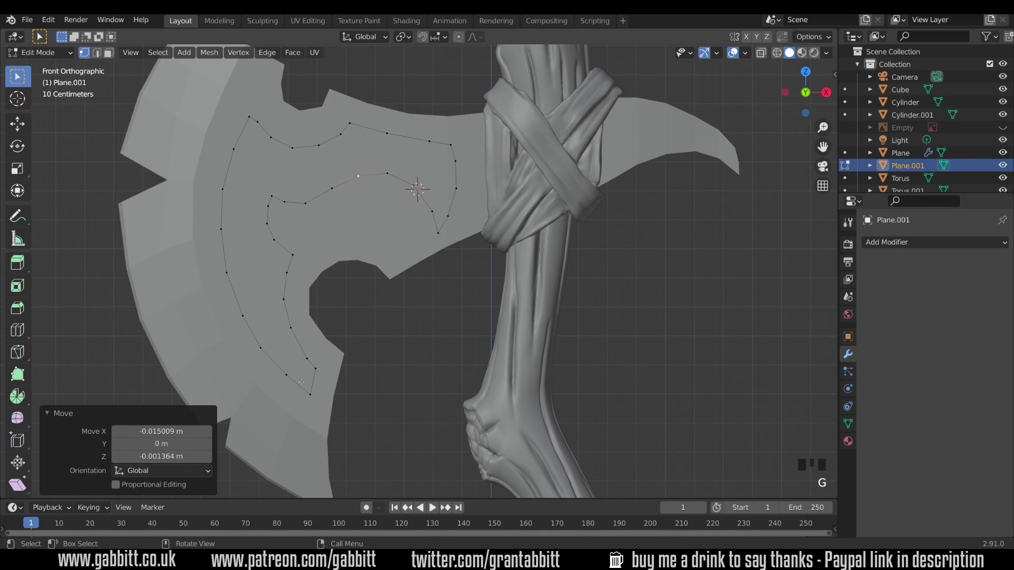
Move the whole rune outline along the Y axis.
{"action": "middle_click_drag", "start_coordinate": [396, 215], "coordinate": [399, 262]}
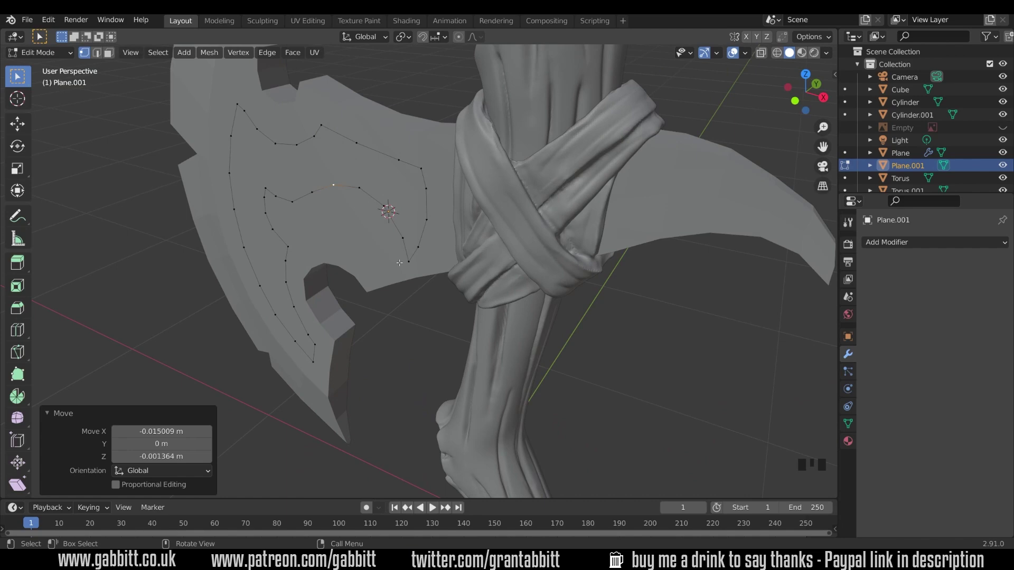
{"action": "key", "text": "a"}
{"action": "key", "text": "g"}
{"action": "key", "text": "y"}
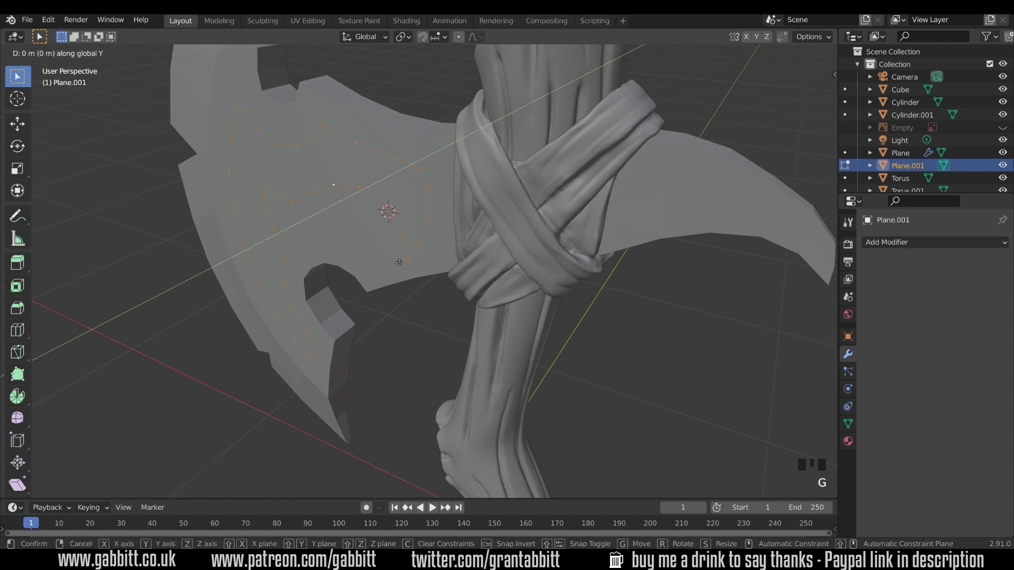
{"action": "left_click", "coordinate": [373, 283]}
{"action": "middle_click_drag", "start_coordinate": [373, 284], "coordinate": [426, 267]}
Fill the outline with a face, extrude it 0.11574 m, and return to Object Mode.
{"action": "key", "text": "f"}
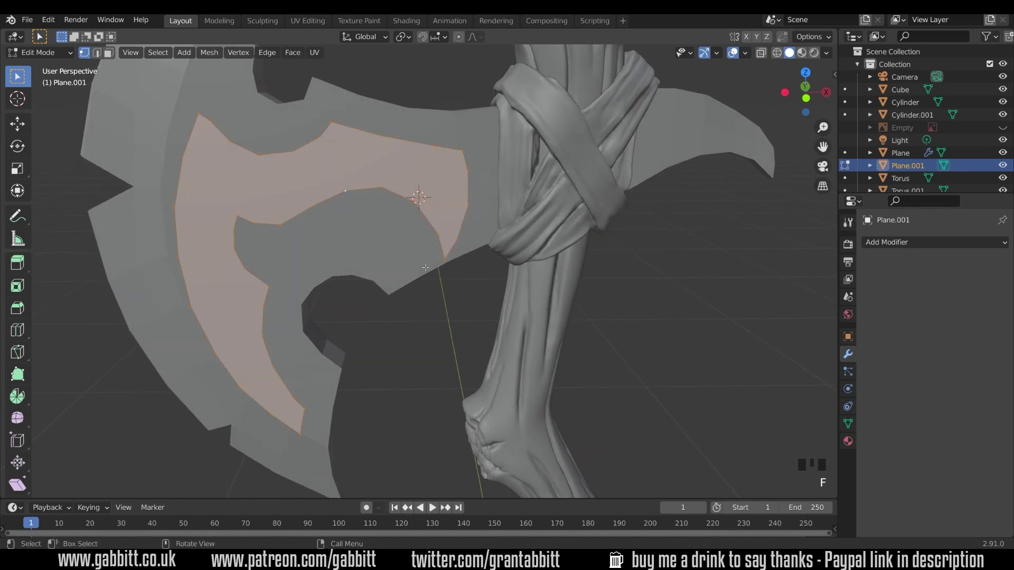
{"action": "middle_click_drag", "start_coordinate": [426, 268], "coordinate": [348, 258]}
{"action": "key", "text": "e"}
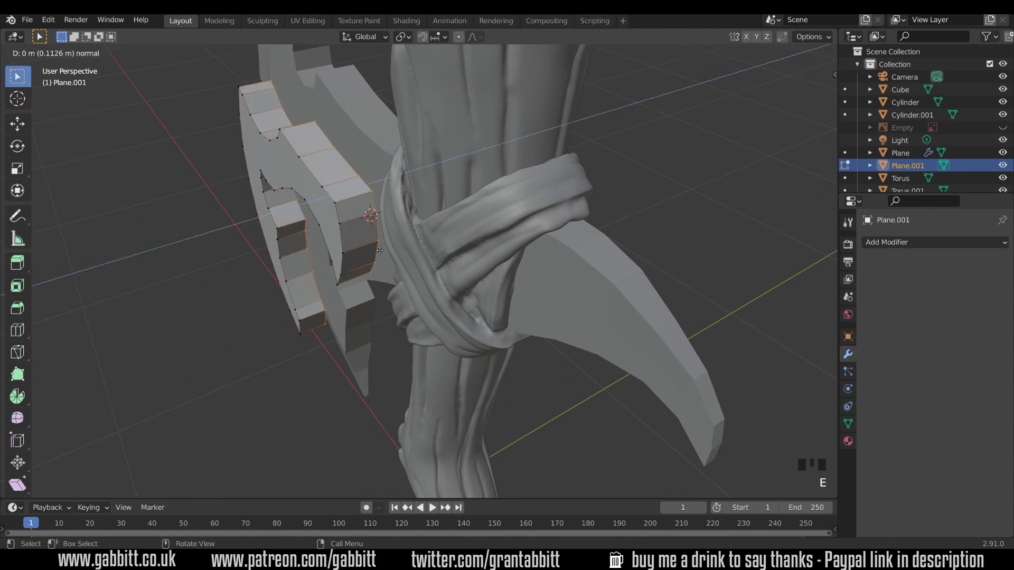
{"action": "left_click", "coordinate": [380, 250]}
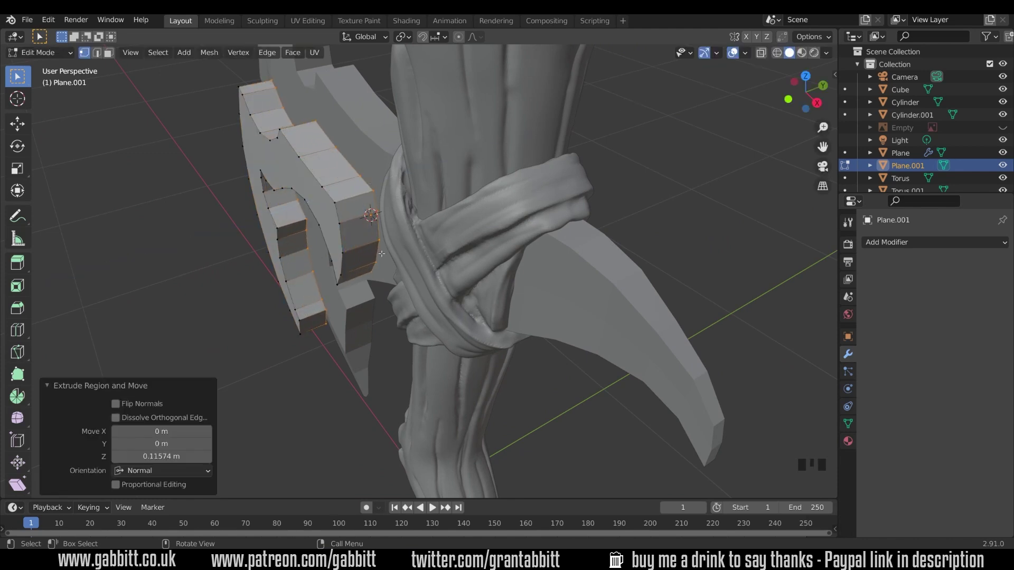
{"action": "middle_click_drag", "start_coordinate": [381, 254], "coordinate": [408, 290]}
{"action": "key", "text": "Tab"}
{"action": "scroll", "coordinate": [415, 231], "scroll_direction": "down", "scroll_amount": 4}
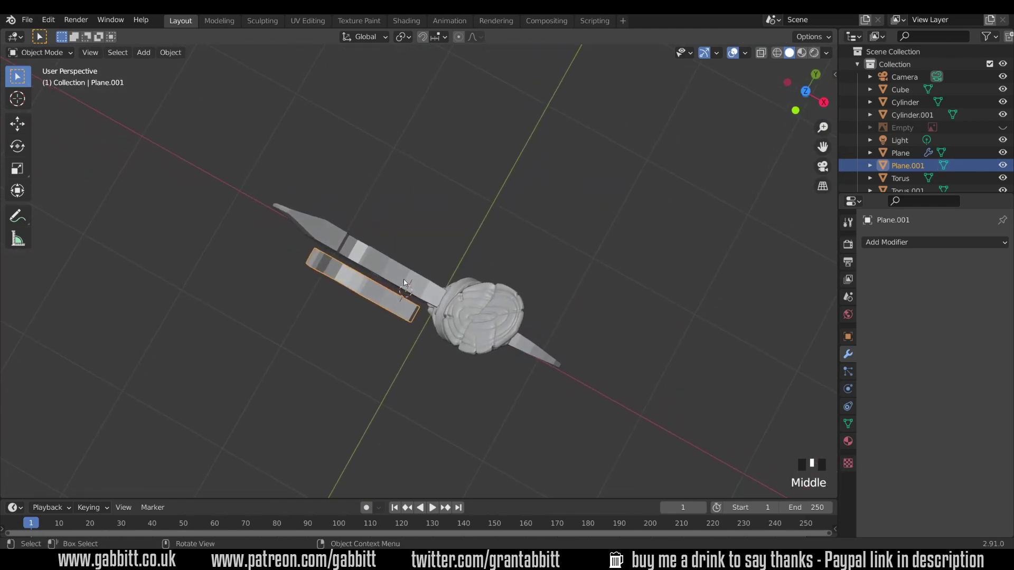
Move Plane.001 0.077692 m along Y so it sits centred in the blade.
{"action": "key", "text": "g"}
{"action": "key", "text": "y"}
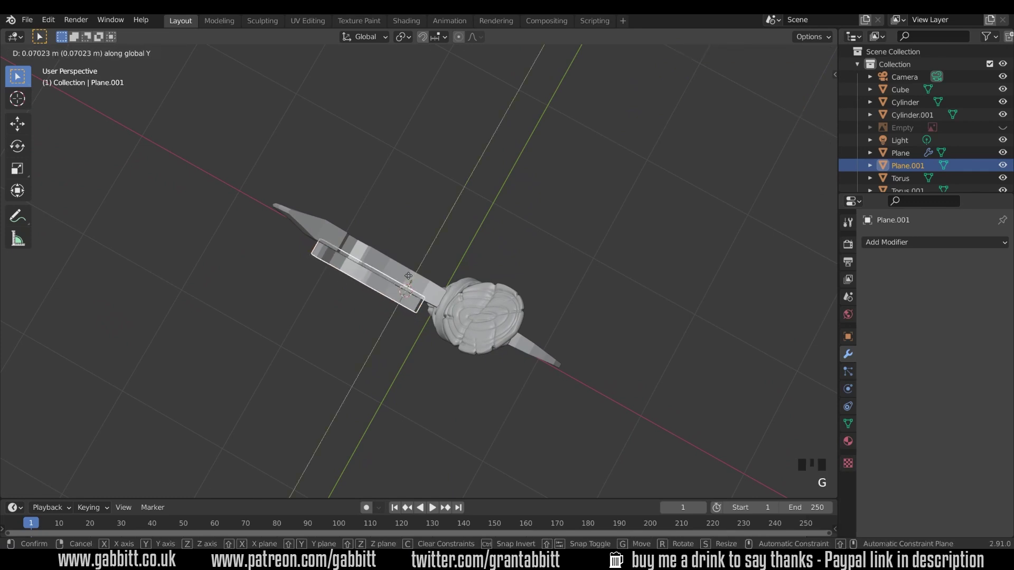
{"action": "left_click", "coordinate": [409, 275]}
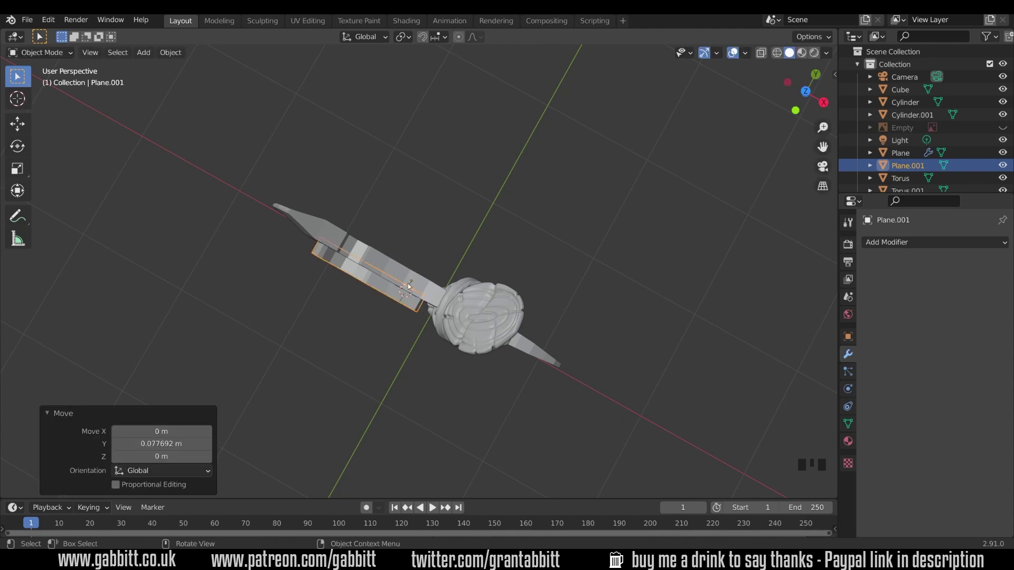
{"action": "middle_click_drag", "start_coordinate": [409, 276], "coordinate": [448, 201]}
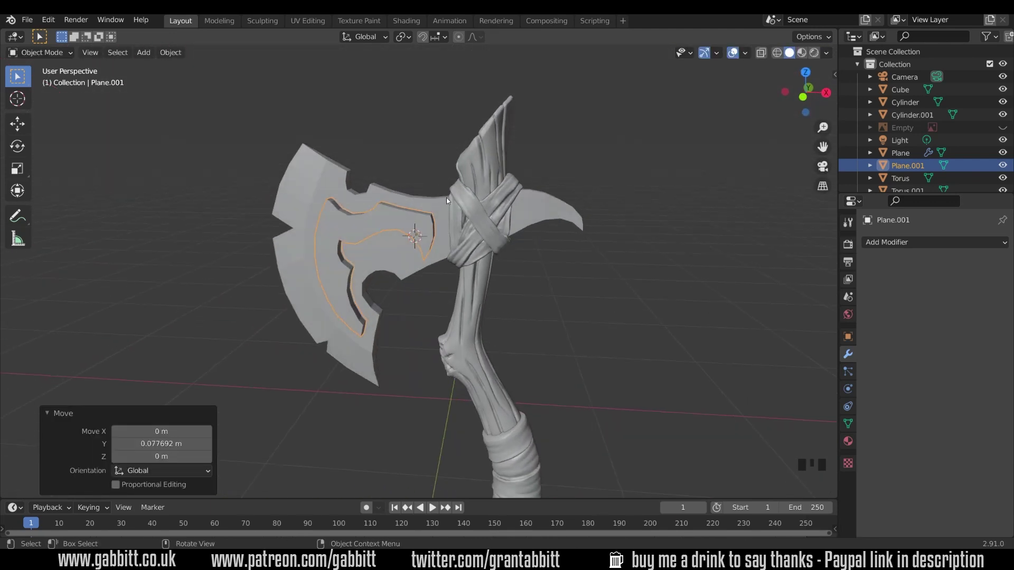
Enable the Face Orientation overlay to confirm the axe and rune panel show blue.
{"action": "left_click", "coordinate": [746, 53]}
{"action": "left_click", "coordinate": [667, 280]}
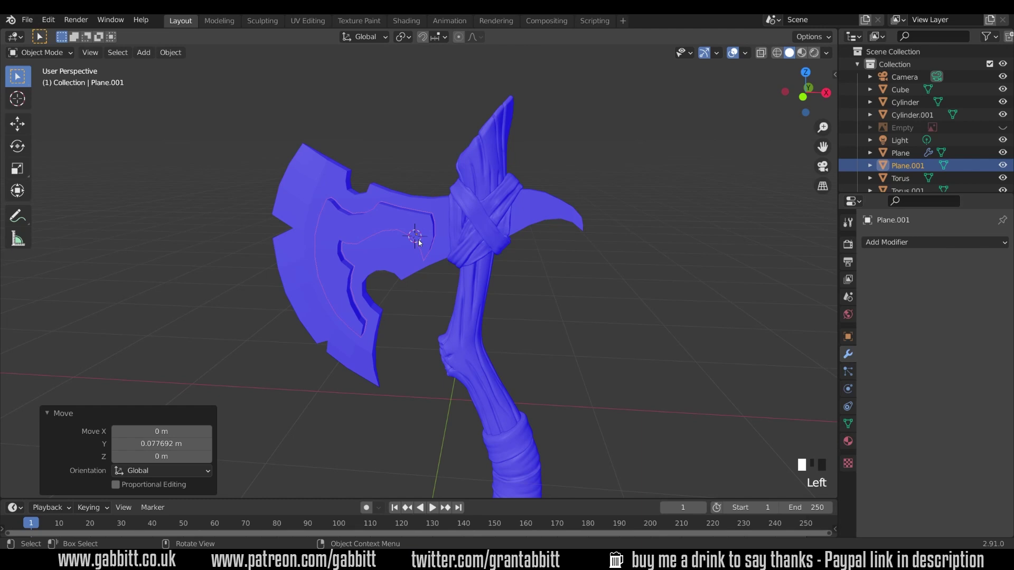
{"action": "middle_click_drag", "start_coordinate": [420, 243], "coordinate": [407, 267]}
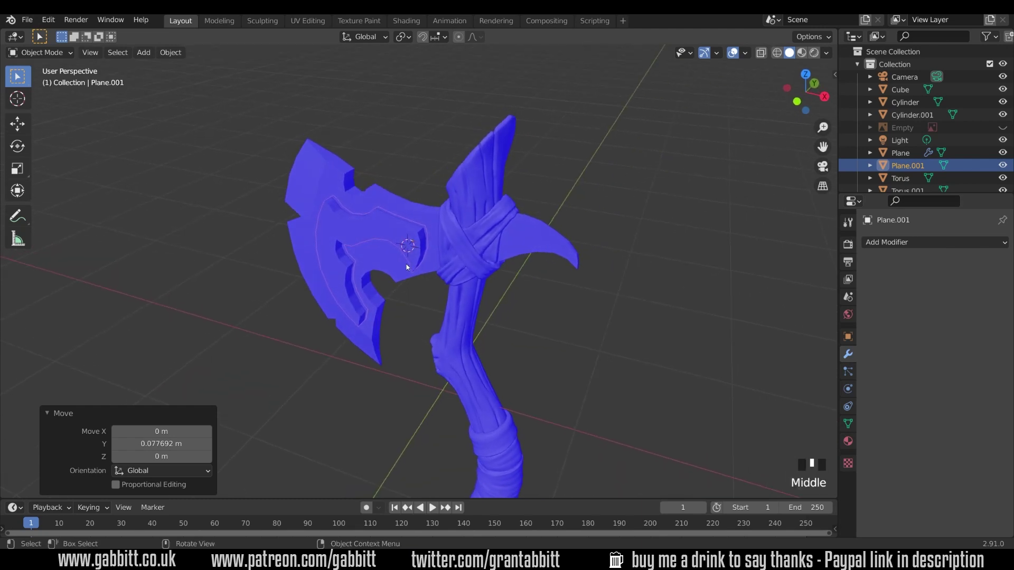
Add a Difference Boolean with the Exact solver to Plane, using Plane.001 as the object.
{"action": "left_click", "coordinate": [418, 217]}
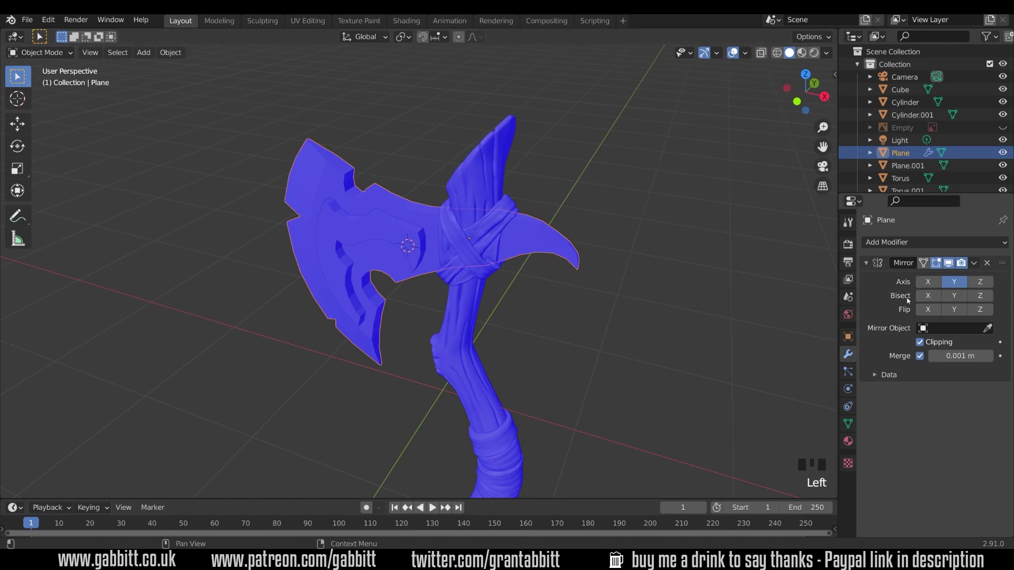
{"action": "left_click", "coordinate": [898, 242]}
{"action": "left_click", "coordinate": [750, 305]}
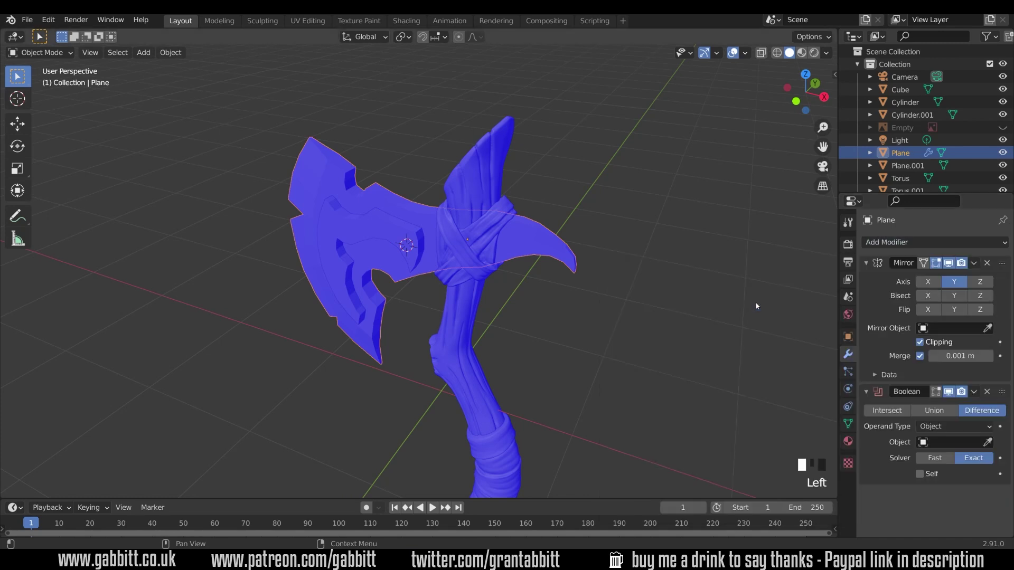
{"action": "left_click", "coordinate": [988, 442]}
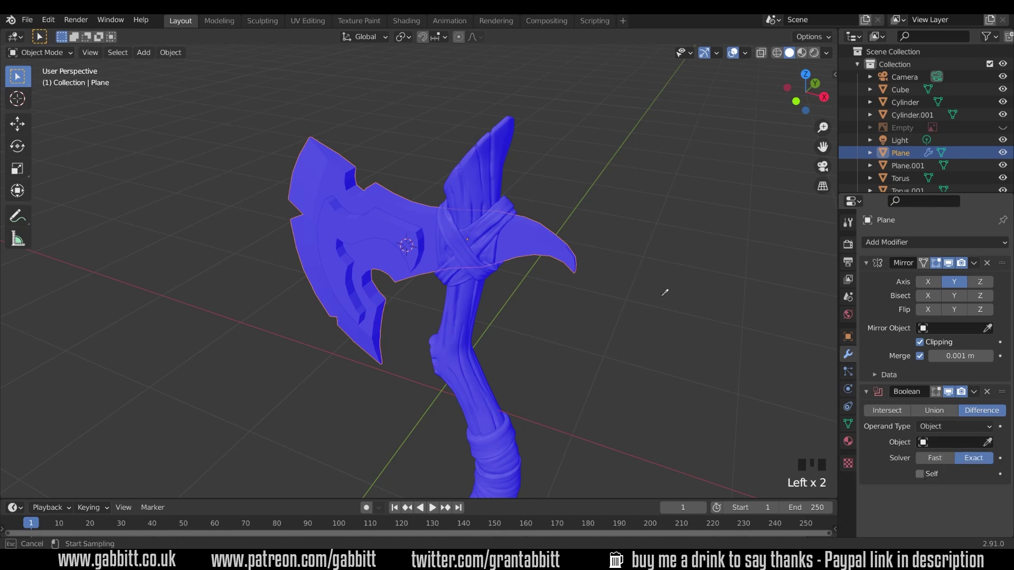
{"action": "left_click", "coordinate": [365, 224]}
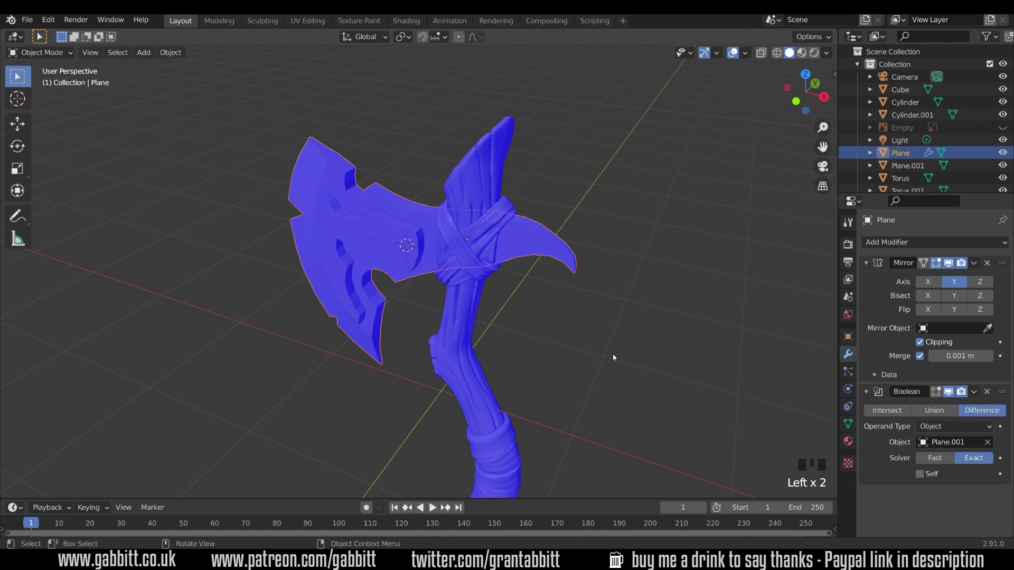
{"action": "left_click_drag", "start_coordinate": [613, 358], "coordinate": [519, 254]}
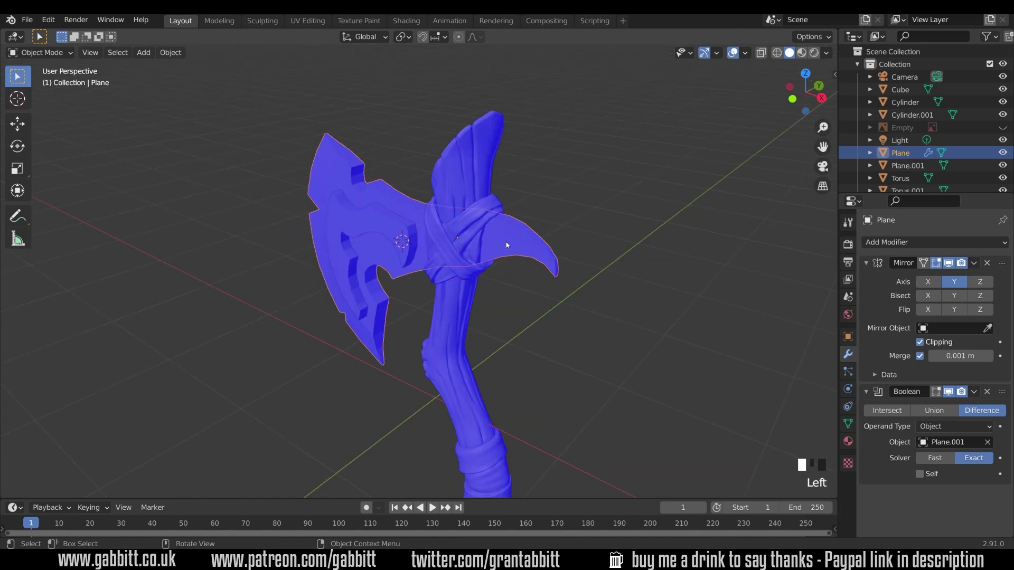
{"action": "left_click", "coordinate": [520, 243]}
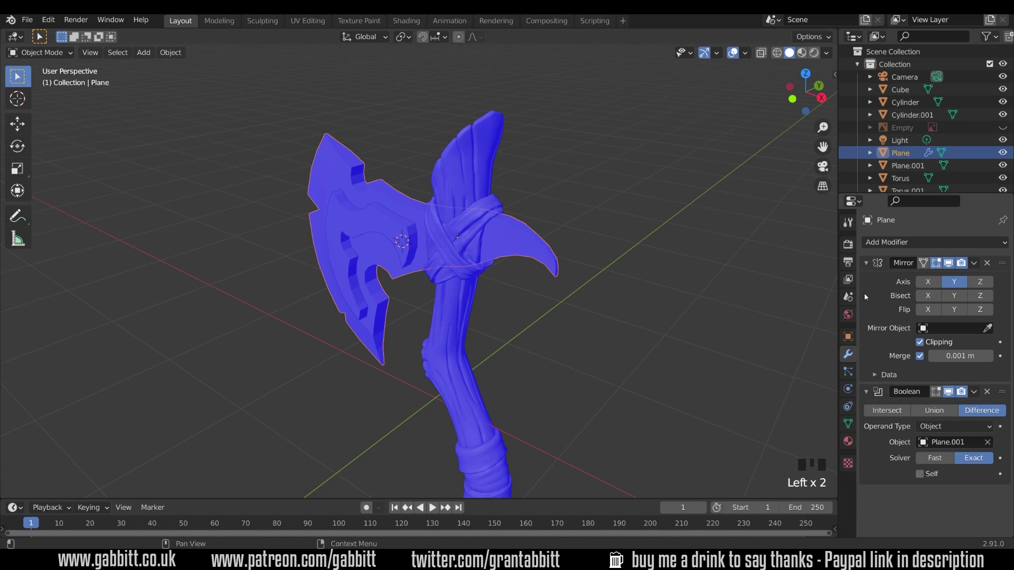
Apply the Mirror and Boolean modifiers, then move Plane.001 aside from the blade.
{"action": "key", "text": "ctrl+a"}
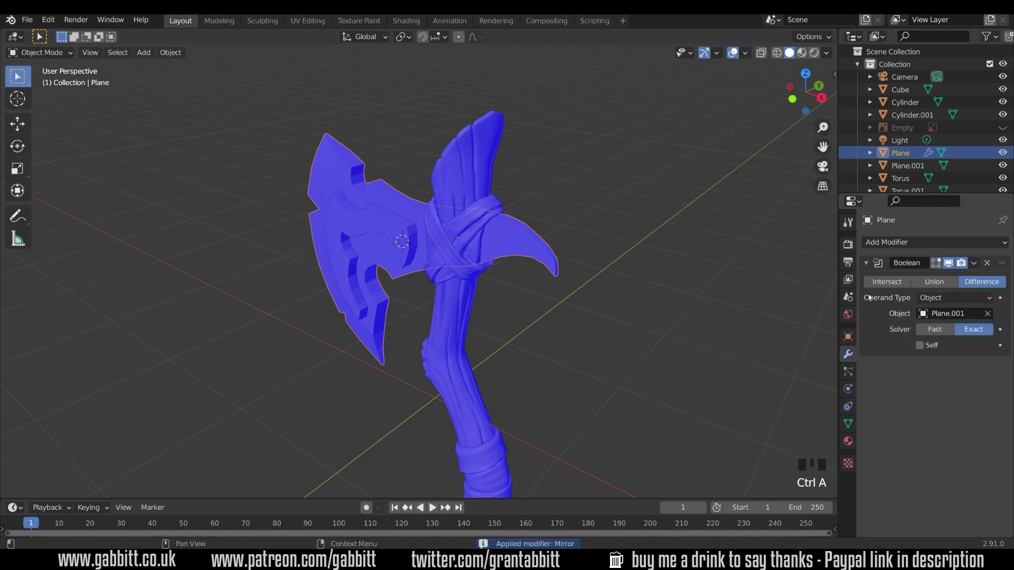
{"action": "key", "text": "ctrl+a"}
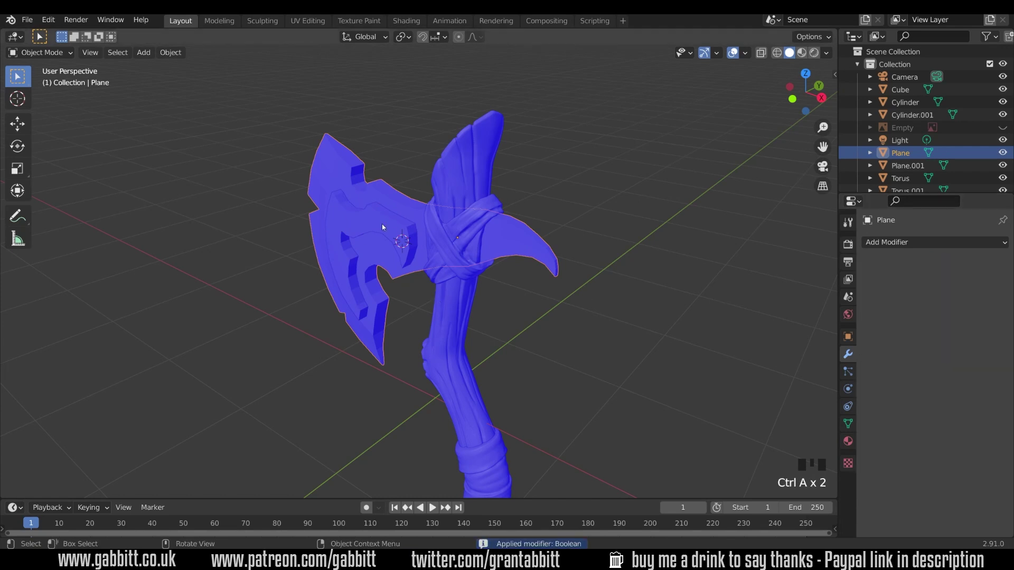
{"action": "left_click", "coordinate": [368, 220]}
{"action": "key", "text": "g"}
{"action": "left_click", "coordinate": [170, 254]}
{"action": "middle_click_drag", "start_coordinate": [330, 262], "coordinate": [376, 261]}
Turn off the Face Orientation overlay.
{"action": "left_click", "coordinate": [745, 53]}
{"action": "left_click", "coordinate": [669, 280]}
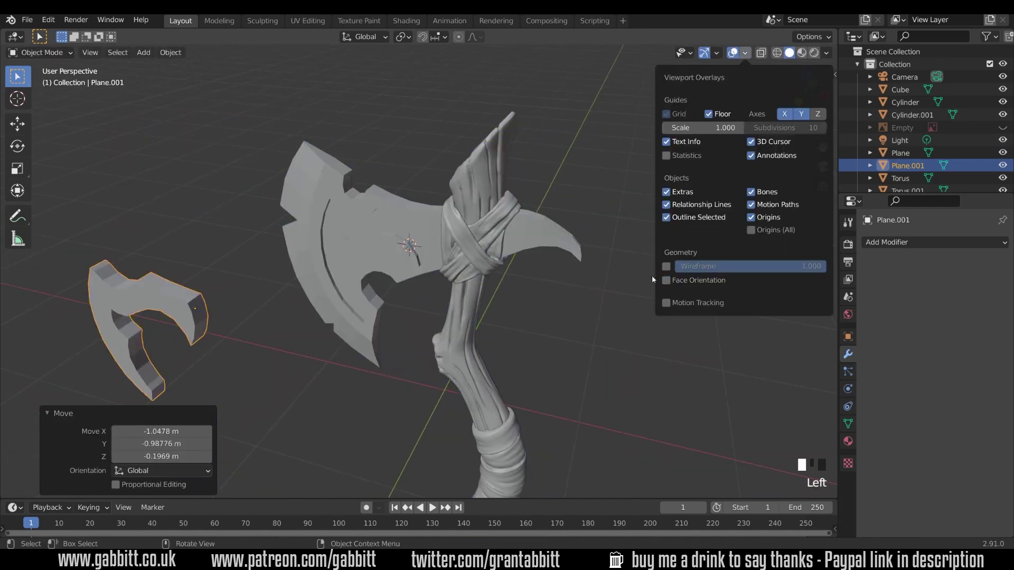
{"action": "middle_click_drag", "start_coordinate": [478, 285], "coordinate": [461, 269]}
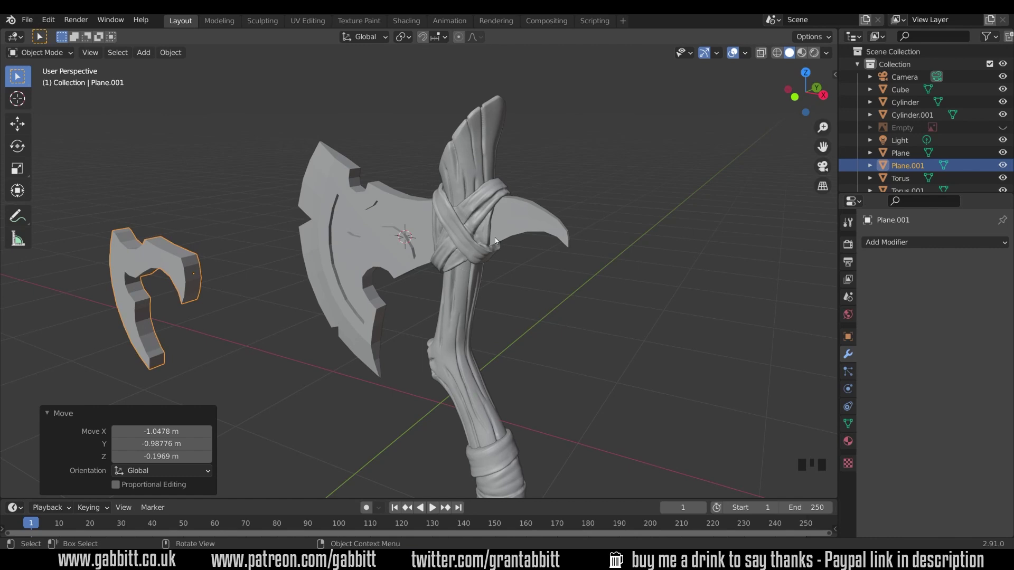
Move Plane.001 into a new collection named 'SPARES'.
{"action": "key", "text": "m"}
{"action": "left_click", "coordinate": [196, 264]}
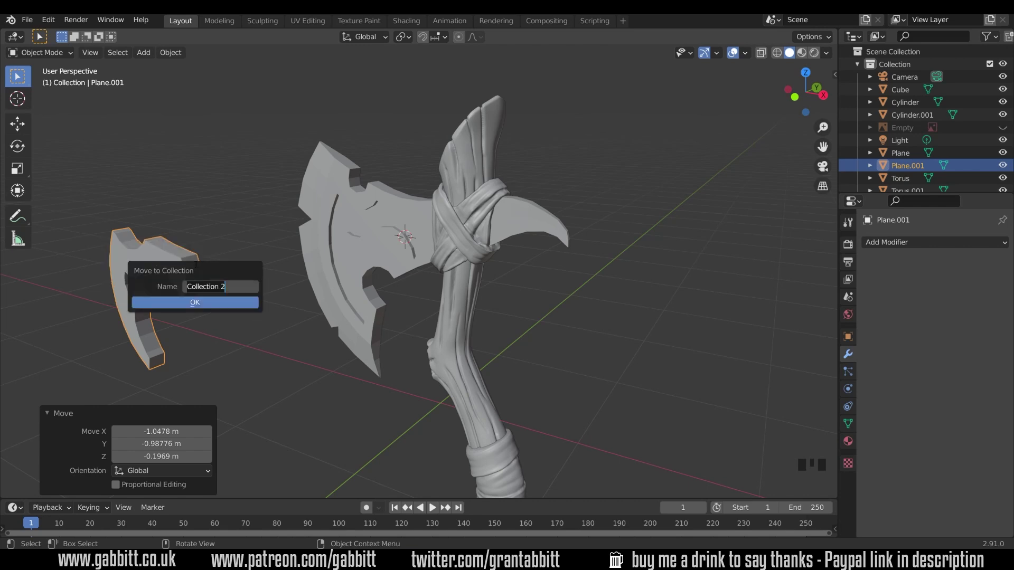
{"action": "type", "text": "SPARES"}
{"action": "key", "text": "Return"}
{"action": "left_click", "coordinate": [204, 301]}
{"action": "scroll", "coordinate": [946, 115], "scroll_direction": "down", "scroll_amount": 2}
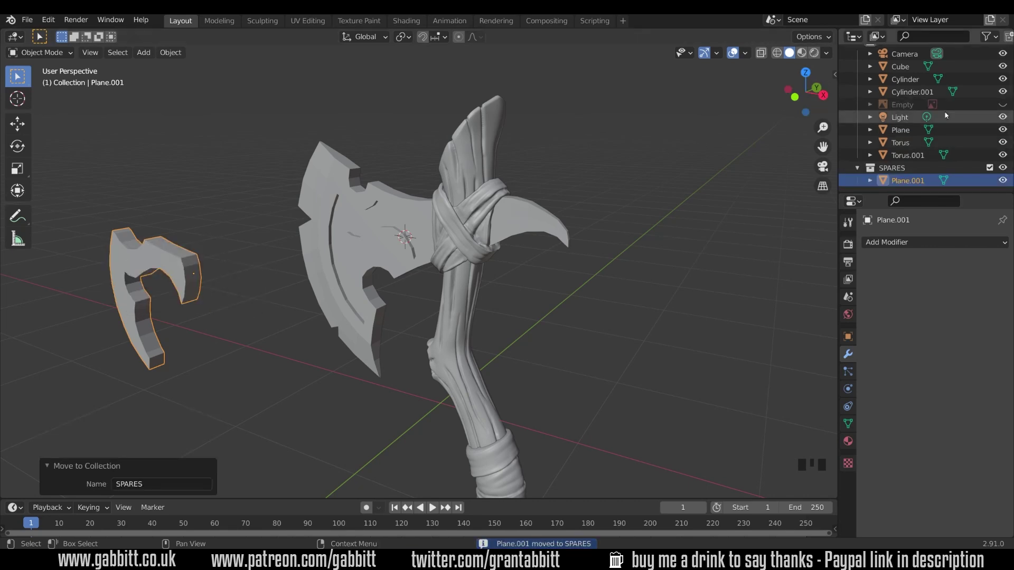
Hide SPARES, select the blade Plane, and show its transform values in the Sculpting workspace.
{"action": "left_click", "coordinate": [1002, 167]}
{"action": "left_click", "coordinate": [554, 222]}
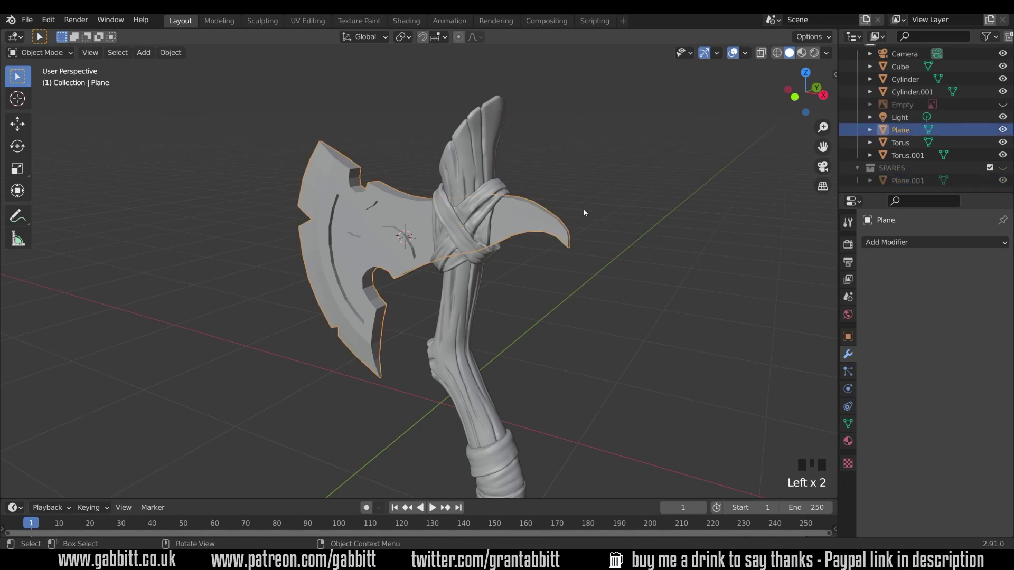
{"action": "left_click", "coordinate": [262, 21]}
{"action": "mouse_move", "coordinate": [417, 285]}
{"action": "middle_mouse_down"}
{"action": "mouse_move", "coordinate": [428, 284]}
{"action": "mouse_move", "coordinate": [446, 333]}
{"action": "mouse_move", "coordinate": [420, 333]}
{"action": "mouse_move", "coordinate": [458, 323]}
{"action": "middle_mouse_up"}
{"action": "scroll", "coordinate": [428, 284], "scroll_direction": "up", "scroll_amount": 4}
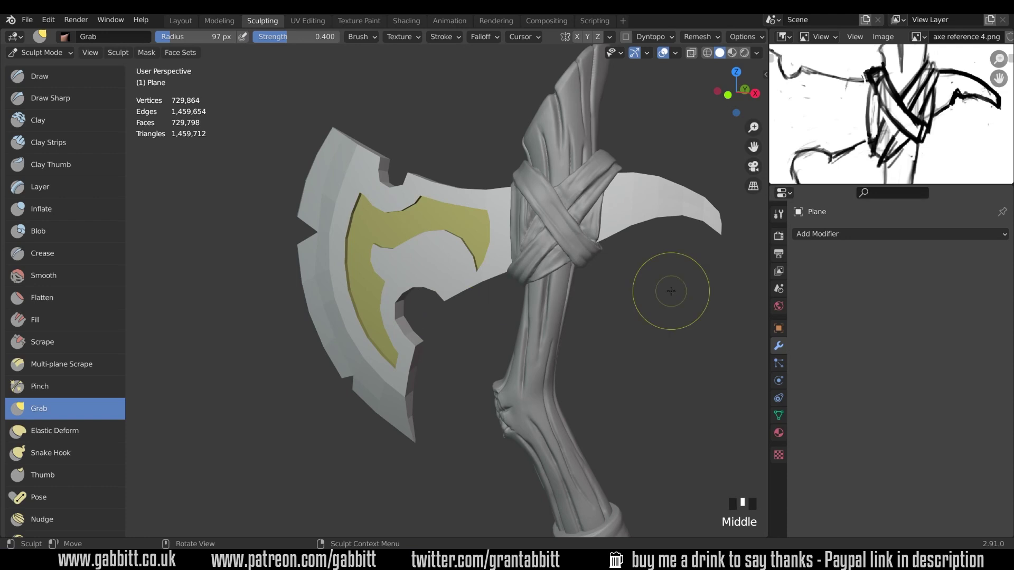
{"action": "key", "text": "n"}
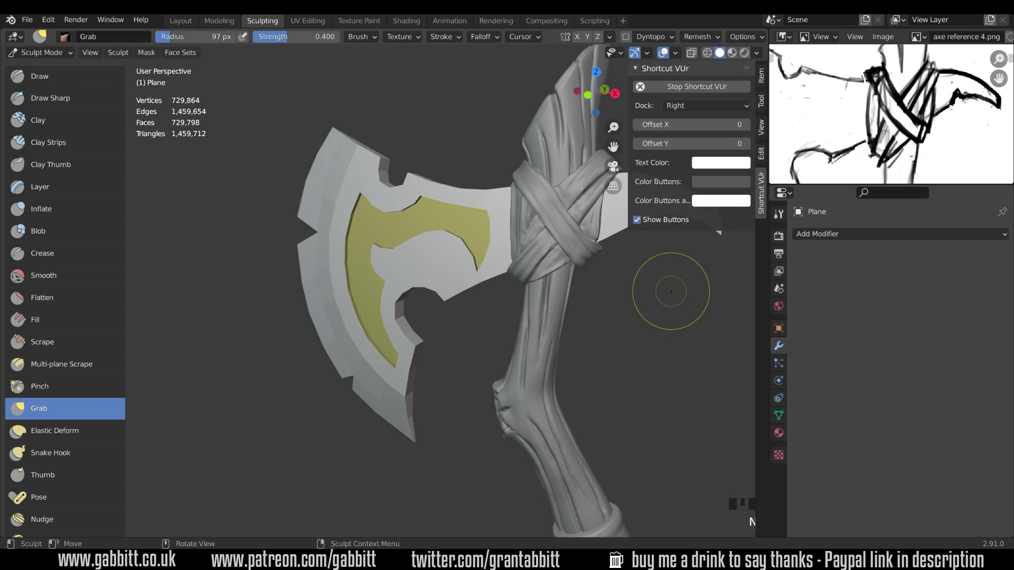
{"action": "left_click", "coordinate": [762, 80]}
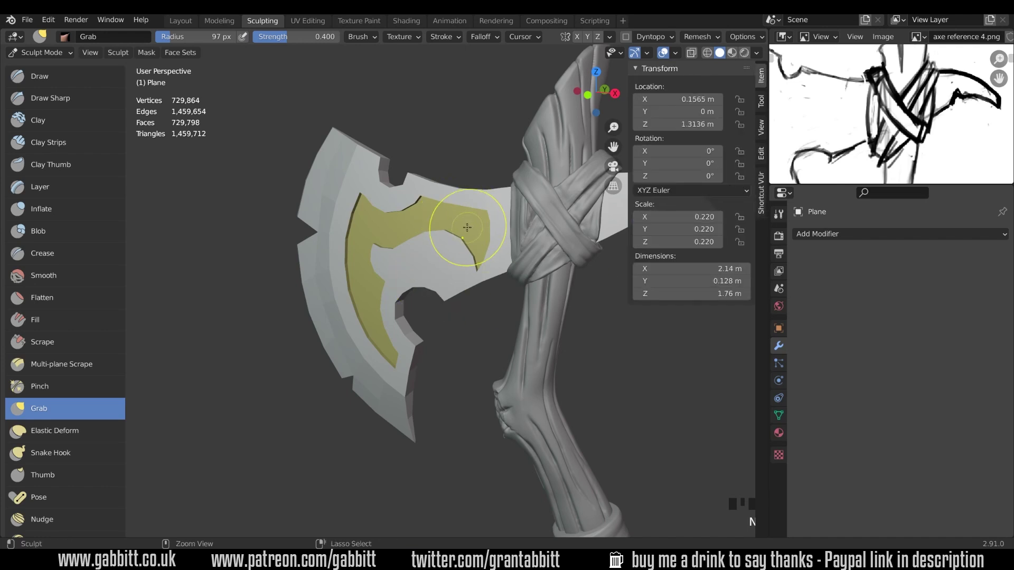
Apply the blade's scale so it reads 1.000, then return to Sculpt Mode.
{"action": "key", "text": "ctrl+Tab"}
{"action": "left_click", "coordinate": [448, 231]}
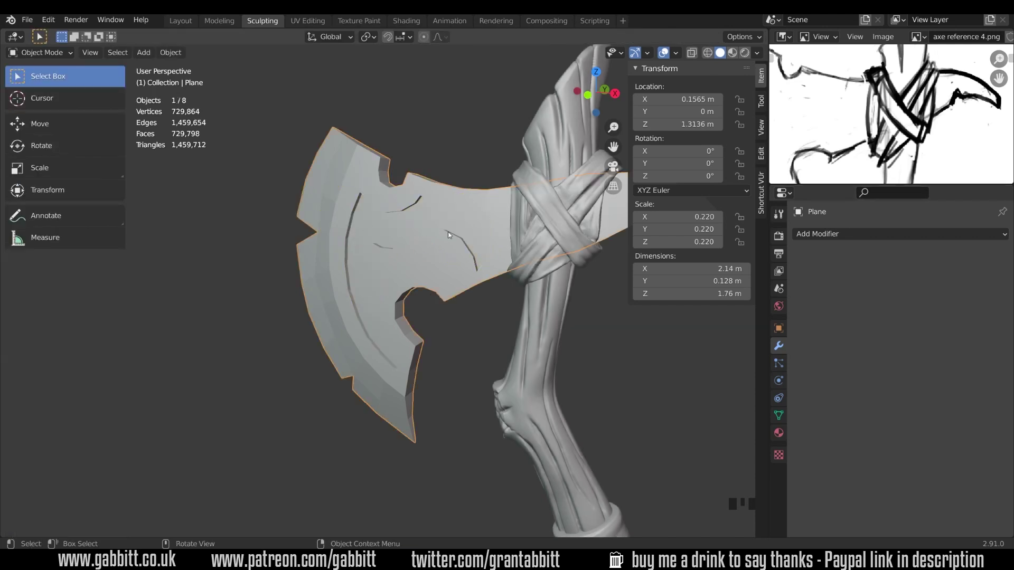
{"action": "key", "text": "ctrl+a"}
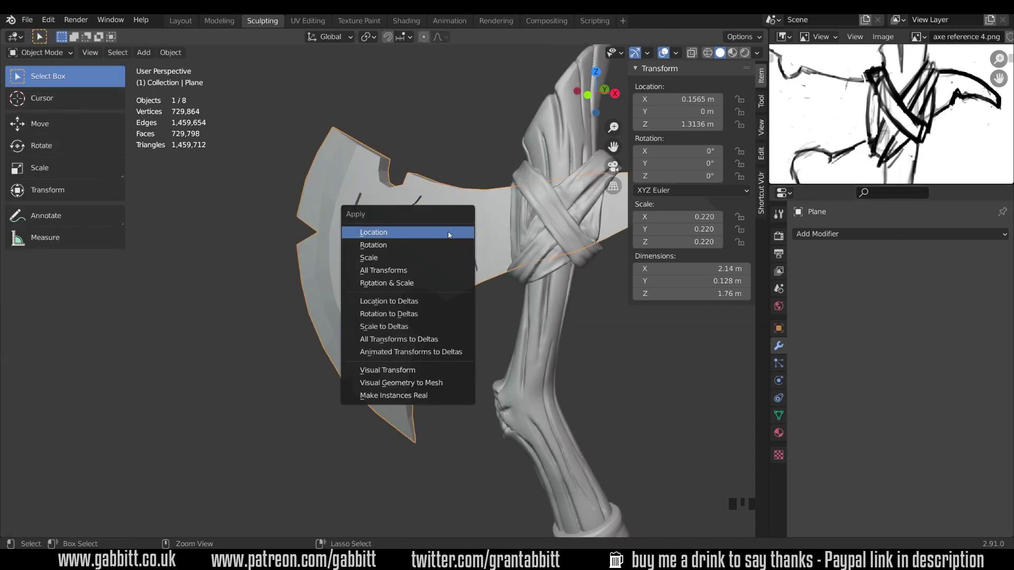
{"action": "left_click", "coordinate": [424, 257]}
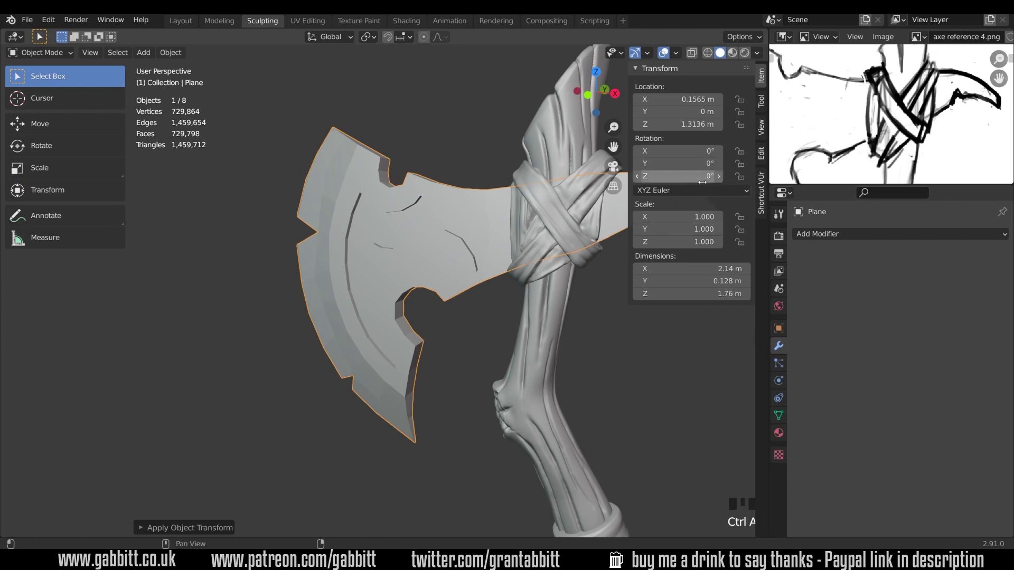
{"action": "key", "text": "n"}
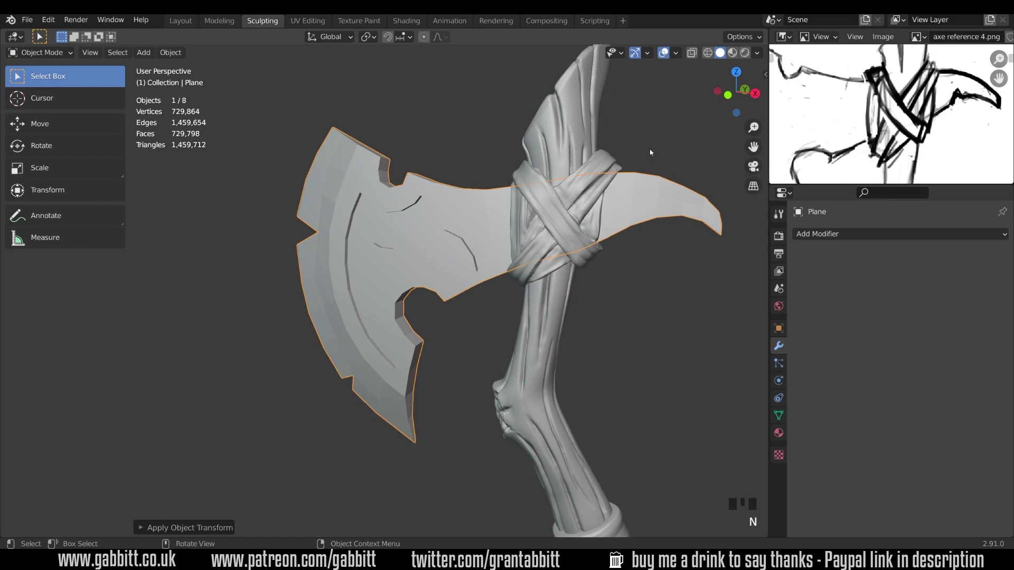
{"action": "key", "text": "ctrl+Tab"}
{"action": "left_click", "coordinate": [659, 217]}
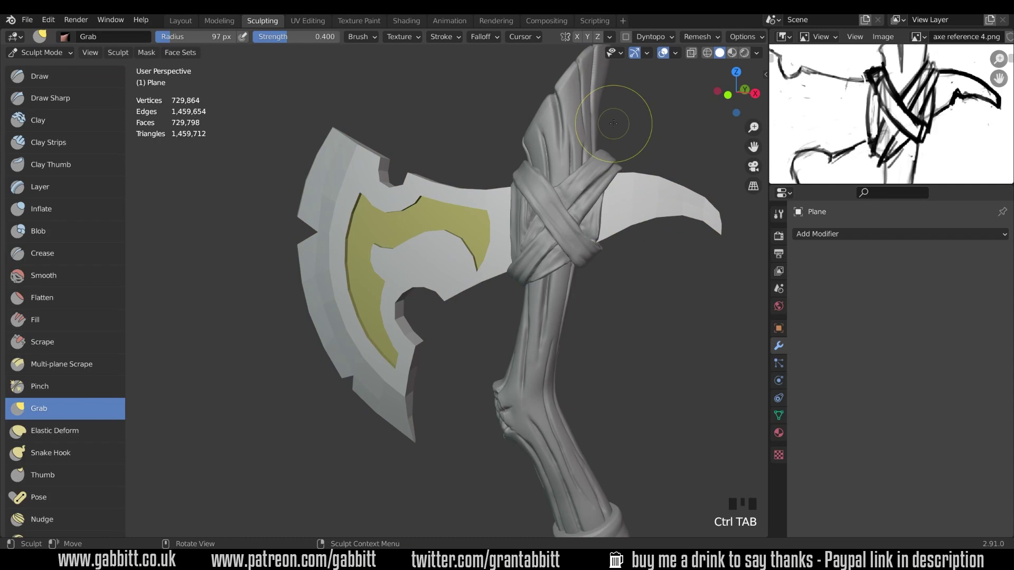
Enable Y mirroring, set voxel size to 0.0055, and voxel-remesh the blade.
{"action": "left_click", "coordinate": [588, 37]}
{"action": "key", "text": "shift+r"}
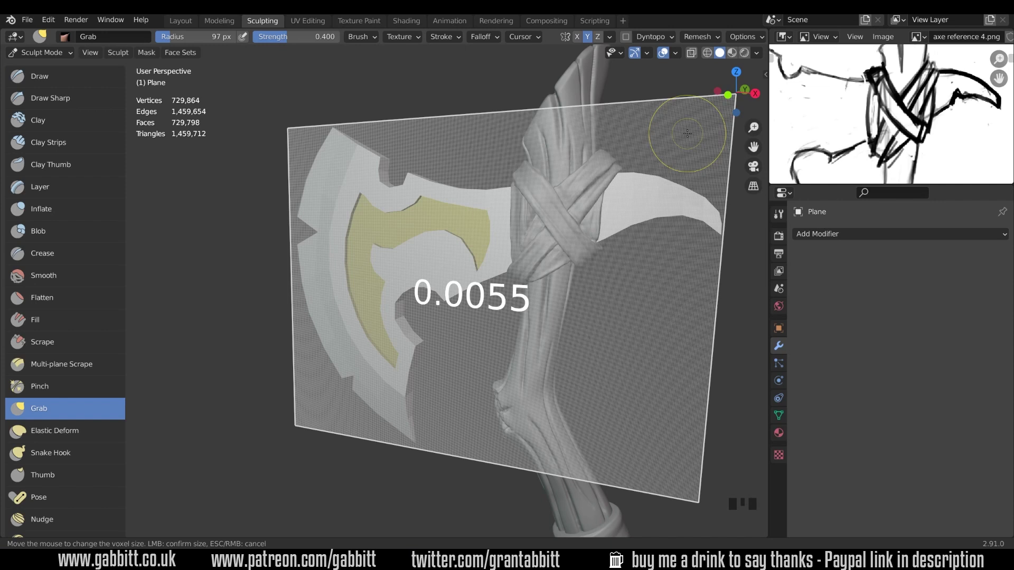
{"action": "left_click", "coordinate": [686, 132]}
{"action": "key", "text": "ctrl"}
{"action": "key", "text": "ctrl+r"}
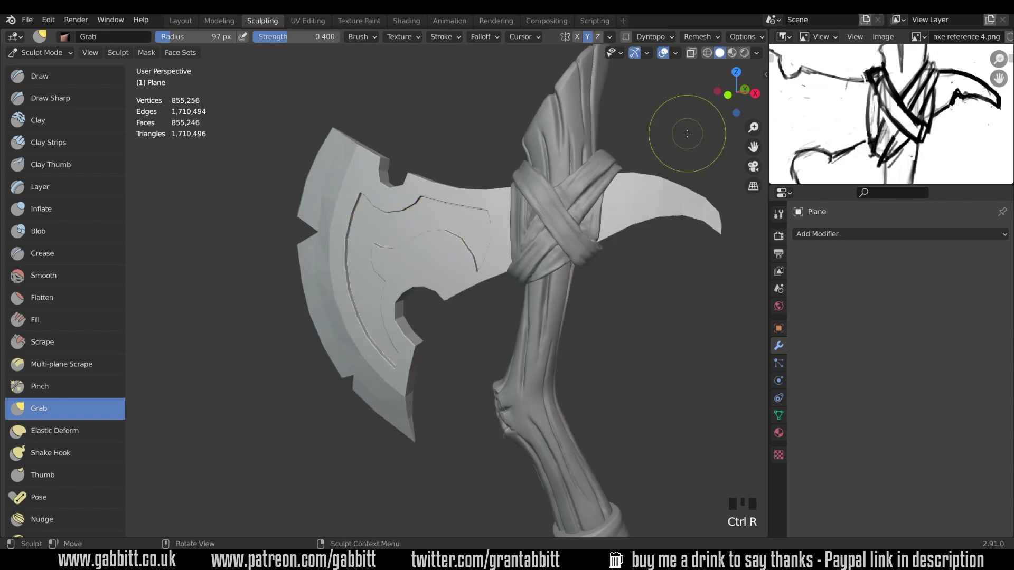
Symmetrize the axe mesh from -Y to +Y, mirroring the rune cut onto both blade faces.
{"action": "middle_click_drag", "start_coordinate": [687, 132], "coordinate": [528, 264]}
{"action": "scroll", "coordinate": [501, 284], "scroll_direction": "up", "scroll_amount": 4}
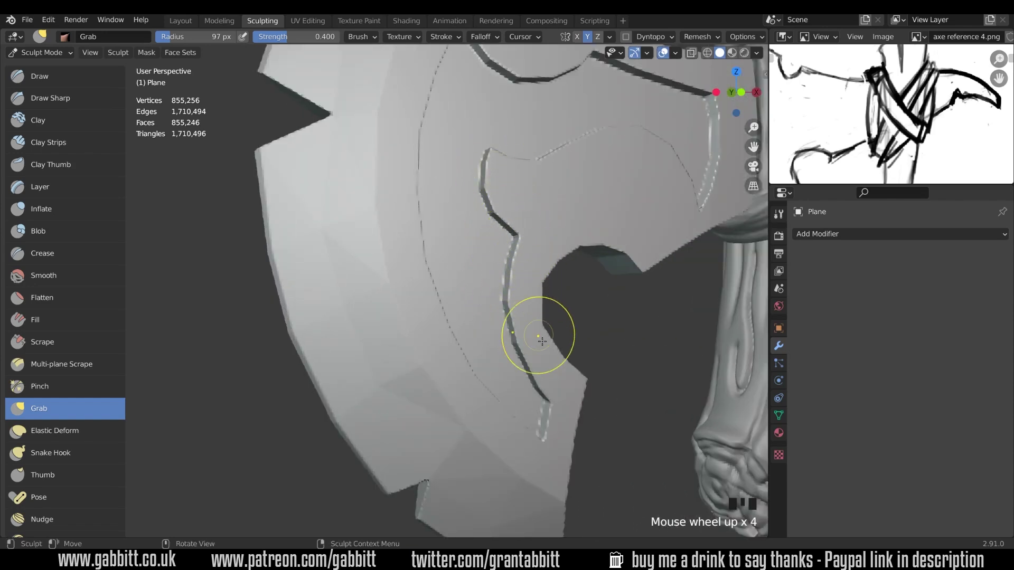
{"action": "middle_click_drag", "start_coordinate": [548, 350], "coordinate": [409, 306]}
{"action": "scroll", "coordinate": [586, 301], "scroll_direction": "down", "scroll_amount": 4}
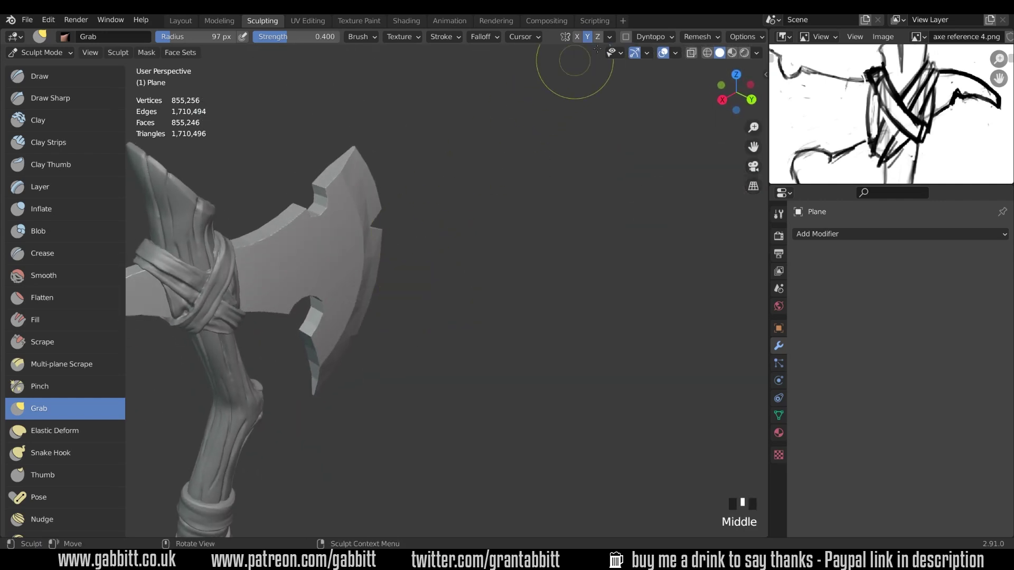
{"action": "left_click", "coordinate": [609, 37]}
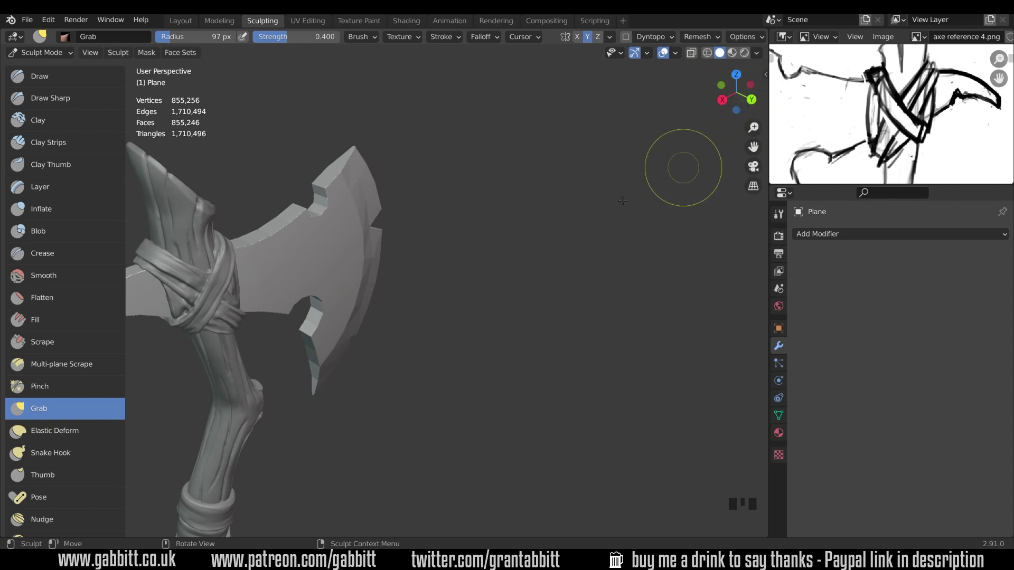
{"action": "left_click", "coordinate": [610, 37]}
{"action": "left_click", "coordinate": [630, 215]}
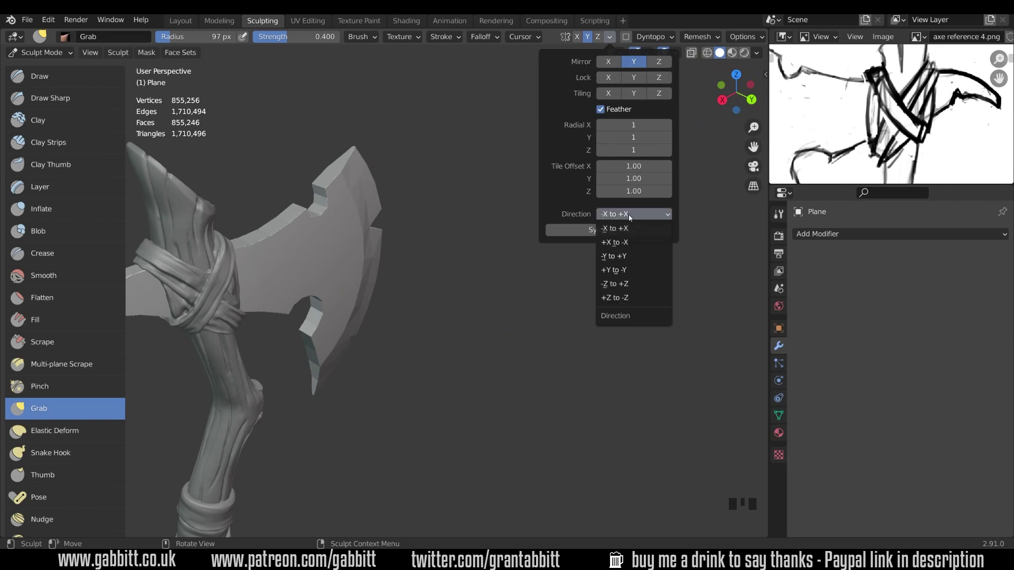
{"action": "left_click", "coordinate": [626, 257]}
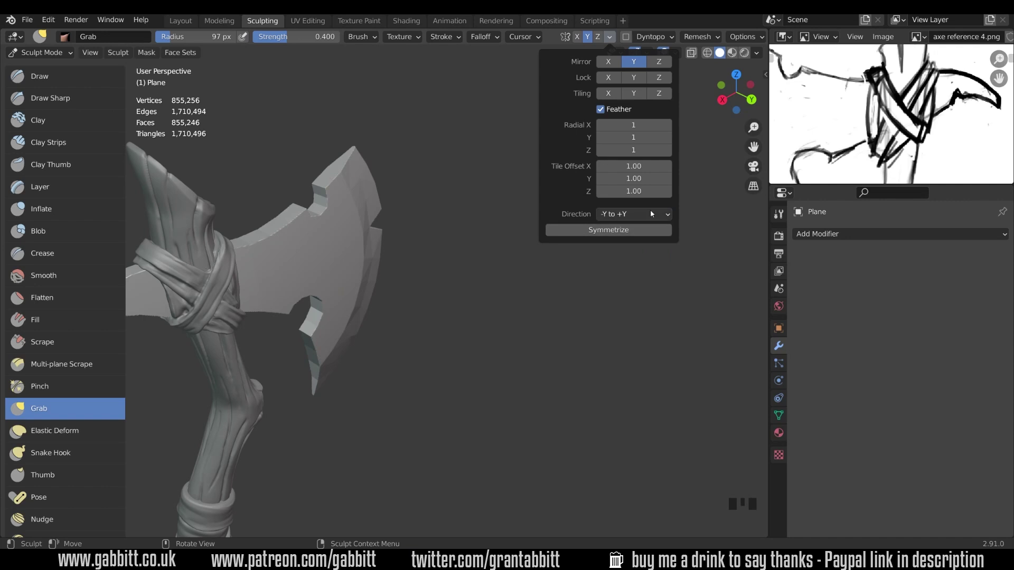
{"action": "middle_click_drag", "start_coordinate": [349, 288], "coordinate": [395, 310]}
{"action": "middle_click_drag", "start_coordinate": [351, 254], "coordinate": [509, 208]}
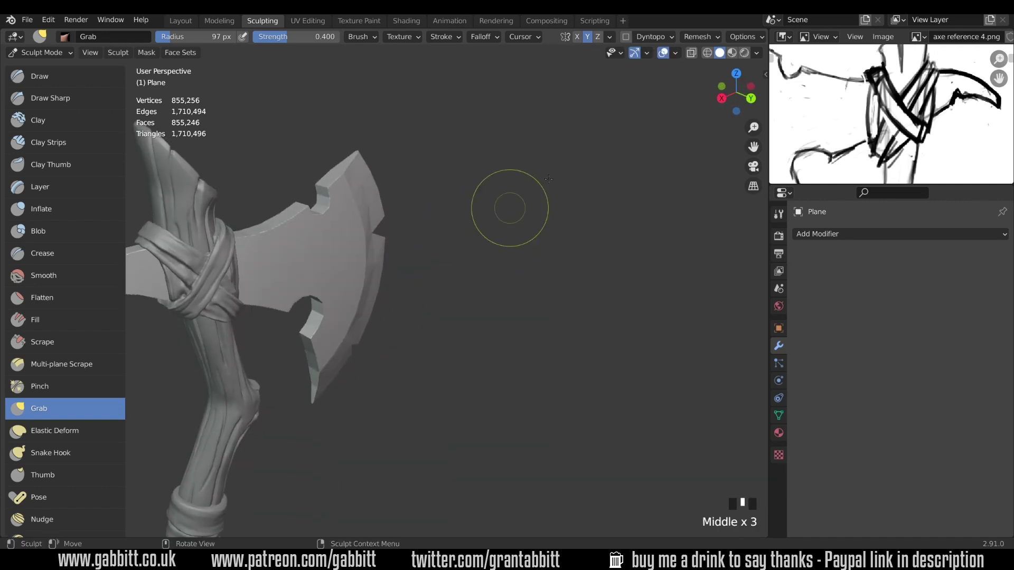
{"action": "left_click", "coordinate": [610, 37]}
{"action": "left_click", "coordinate": [625, 230]}
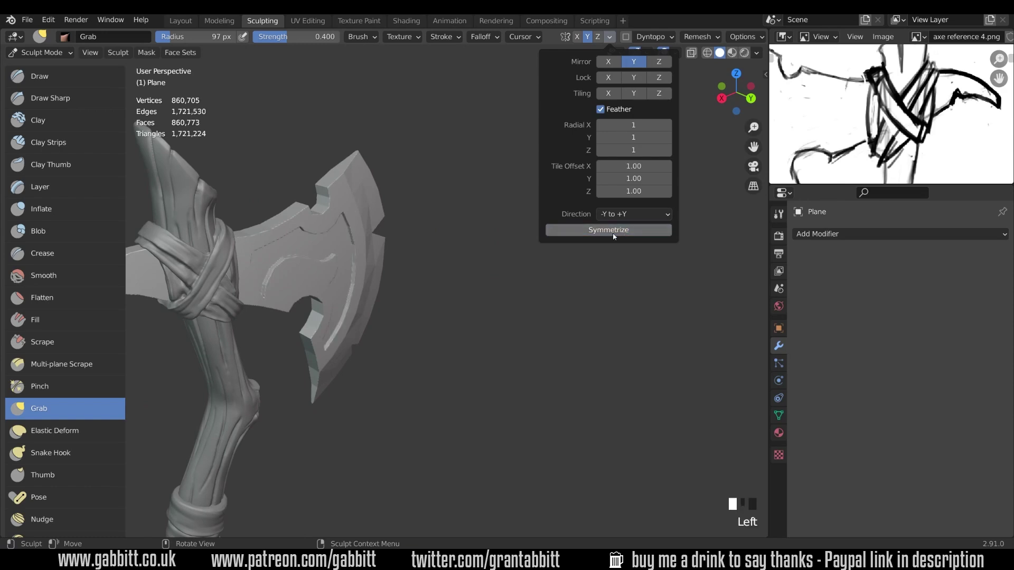
Smooth the front blade edge and the long curved groove from a three-quarter view.
{"action": "middle_click_drag", "start_coordinate": [363, 253], "coordinate": [516, 290]}
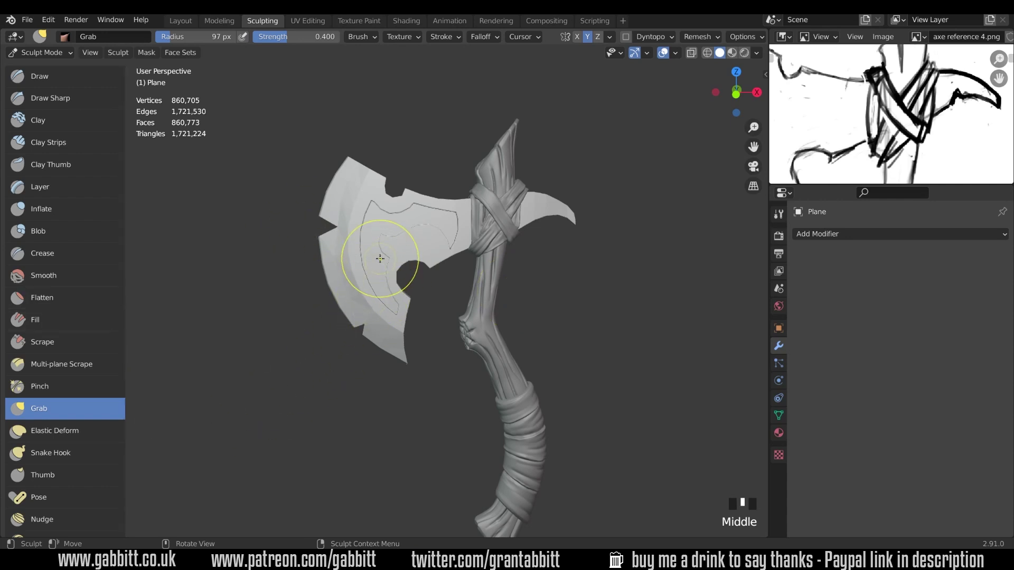
{"action": "mouse_move", "coordinate": [373, 265]}
{"action": "middle_mouse_down", "text": "shift"}
{"action": "mouse_move", "coordinate": [410, 279]}
{"action": "mouse_move", "coordinate": [410, 242]}
{"action": "mouse_move", "coordinate": [362, 242]}
{"action": "middle_mouse_up", "text": "shift"}
{"action": "mouse_move", "coordinate": [362, 243]}
{"action": "left_mouse_down", "text": "shift"}
{"action": "mouse_move", "coordinate": [371, 335]}
{"action": "mouse_move", "coordinate": [354, 292]}
{"action": "mouse_move", "coordinate": [338, 174]}
{"action": "left_mouse_up", "text": "shift"}
{"action": "mouse_move", "coordinate": [338, 173]}
{"action": "left_mouse_down", "text": "shift"}
{"action": "mouse_move", "coordinate": [352, 246]}
{"action": "mouse_move", "coordinate": [406, 364]}
{"action": "left_mouse_up", "text": "shift"}
{"action": "mouse_move", "coordinate": [406, 364]}
{"action": "left_mouse_down", "text": "shift"}
{"action": "mouse_move", "coordinate": [375, 142]}
{"action": "mouse_move", "coordinate": [386, 77]}
{"action": "left_mouse_up", "text": "shift"}
{"action": "left_click_drag", "start_coordinate": [386, 77], "coordinate": [394, 106], "text": "shift"}
{"action": "middle_click_drag", "start_coordinate": [438, 126], "coordinate": [453, 265], "text": "shift"}
{"action": "mouse_move", "coordinate": [402, 232]}
{"action": "left_mouse_down", "text": "shift"}
{"action": "mouse_move", "coordinate": [380, 201]}
{"action": "mouse_move", "coordinate": [384, 211]}
{"action": "left_mouse_up", "text": "shift"}
{"action": "middle_click_drag", "start_coordinate": [454, 219], "coordinate": [376, 254]}
{"action": "left_click_drag", "start_coordinate": [375, 257], "coordinate": [368, 405], "text": "shift"}
{"action": "middle_click_drag", "start_coordinate": [410, 328], "coordinate": [417, 164], "text": "shift"}
{"action": "mouse_move", "coordinate": [385, 262]}
{"action": "left_mouse_down", "text": "shift"}
{"action": "mouse_move", "coordinate": [466, 400]}
{"action": "mouse_move", "coordinate": [421, 355]}
{"action": "left_mouse_up", "text": "shift"}
Soften the right and top grooves and the groove around the top notch.
{"action": "mouse_move", "coordinate": [471, 410]}
{"action": "middle_mouse_down"}
{"action": "mouse_move", "coordinate": [525, 306]}
{"action": "mouse_move", "coordinate": [548, 220]}
{"action": "mouse_move", "coordinate": [549, 253]}
{"action": "mouse_move", "coordinate": [579, 268]}
{"action": "middle_mouse_up"}
{"action": "left_click_drag", "start_coordinate": [577, 246], "coordinate": [580, 291], "text": "shift"}
{"action": "middle_click_drag", "start_coordinate": [637, 197], "coordinate": [628, 198]}
{"action": "left_click_drag", "start_coordinate": [628, 198], "coordinate": [620, 140], "text": "shift"}
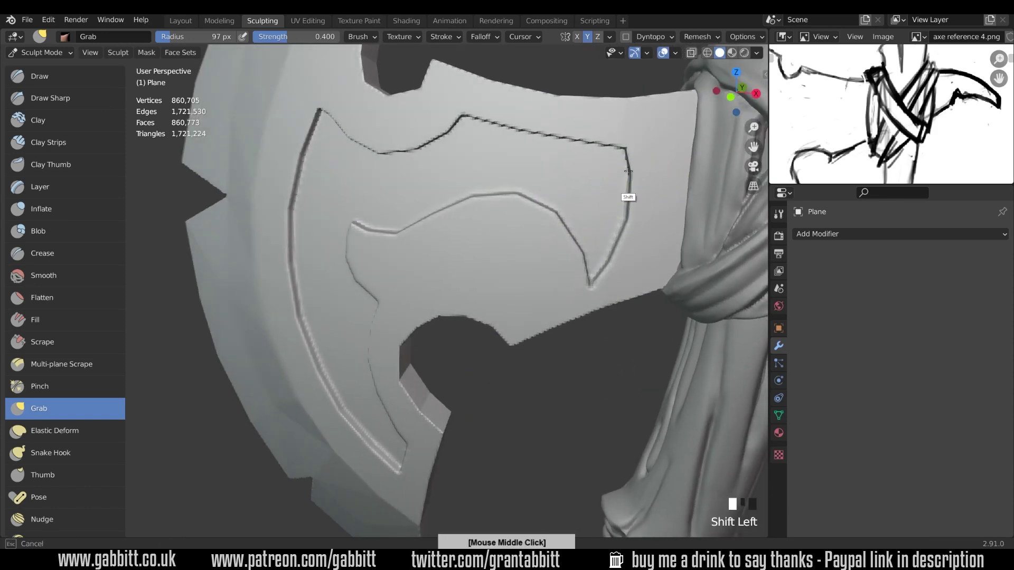
{"action": "middle_click_drag", "start_coordinate": [620, 141], "coordinate": [653, 169]}
{"action": "mouse_move", "coordinate": [653, 169]}
{"action": "left_mouse_down", "text": "shift"}
{"action": "mouse_move", "coordinate": [522, 107]}
{"action": "mouse_move", "coordinate": [535, 117]}
{"action": "left_mouse_up", "text": "shift"}
{"action": "left_click_drag", "start_coordinate": [534, 114], "coordinate": [454, 125], "text": "shift"}
{"action": "middle_click_drag", "start_coordinate": [453, 124], "coordinate": [458, 117]}
{"action": "mouse_move", "coordinate": [495, 94]}
{"action": "left_mouse_down", "text": "shift"}
{"action": "mouse_move", "coordinate": [353, 76]}
{"action": "mouse_move", "coordinate": [397, 108]}
{"action": "left_mouse_up", "text": "shift"}
{"action": "middle_click_drag", "start_coordinate": [579, 218], "coordinate": [583, 214]}
Soften the lower blade edge, the notch and the blade's lower tip.
{"action": "left_click_drag", "start_coordinate": [615, 140], "coordinate": [511, 236], "text": "shift"}
{"action": "middle_click_drag", "start_coordinate": [512, 236], "coordinate": [507, 230]}
{"action": "left_click_drag", "start_coordinate": [484, 227], "coordinate": [464, 255], "text": "shift"}
{"action": "left_click_drag", "start_coordinate": [394, 259], "coordinate": [460, 339], "text": "shift"}
{"action": "middle_click_drag", "start_coordinate": [459, 340], "coordinate": [455, 344]}
{"action": "left_click_drag", "start_coordinate": [452, 343], "coordinate": [453, 387], "text": "shift"}
{"action": "middle_click_drag", "start_coordinate": [453, 387], "coordinate": [471, 312], "text": "shift"}
{"action": "mouse_move", "coordinate": [465, 317]}
{"action": "left_mouse_down", "text": "shift"}
{"action": "mouse_move", "coordinate": [443, 492]}
{"action": "mouse_move", "coordinate": [476, 386]}
{"action": "left_mouse_up", "text": "shift"}
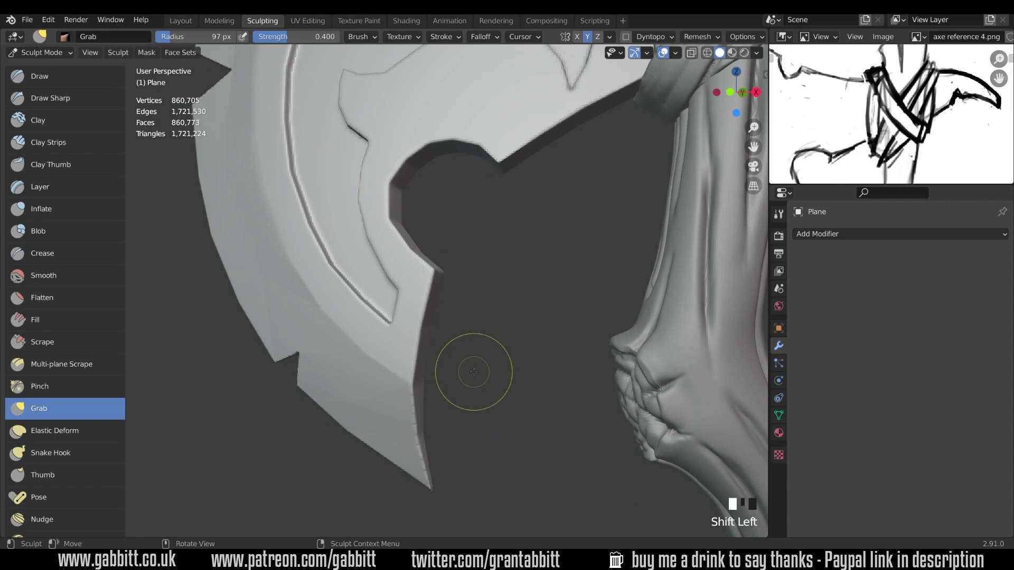
On the blade's other face, smooth the edge, the notch area and the lower blade edge.
{"action": "middle_click_drag", "start_coordinate": [185, 299], "coordinate": [264, 295]}
{"action": "left_click_drag", "start_coordinate": [343, 254], "coordinate": [343, 252], "text": "shift"}
{"action": "left_click", "coordinate": [449, 343], "text": "shift"}
{"action": "mouse_move", "coordinate": [428, 356]}
{"action": "middle_mouse_down"}
{"action": "mouse_move", "coordinate": [501, 333]}
{"action": "mouse_move", "coordinate": [544, 339]}
{"action": "mouse_move", "coordinate": [343, 186]}
{"action": "middle_mouse_up"}
{"action": "left_click_drag", "start_coordinate": [344, 186], "coordinate": [334, 310], "text": "shift"}
{"action": "mouse_move", "coordinate": [334, 310]}
{"action": "middle_mouse_down"}
{"action": "mouse_move", "coordinate": [387, 319]}
{"action": "mouse_move", "coordinate": [381, 313]}
{"action": "middle_mouse_up"}
{"action": "left_click", "coordinate": [358, 347], "text": "shift"}
{"action": "middle_click_drag", "start_coordinate": [391, 422], "coordinate": [364, 287], "text": "shift"}
{"action": "left_click", "coordinate": [402, 308], "text": "shift"}
Smooth the other side of the blade and its outer edge, then view the whole axe head.
{"action": "middle_click_drag", "start_coordinate": [483, 365], "coordinate": [444, 343]}
{"action": "left_click_drag", "start_coordinate": [446, 359], "coordinate": [457, 417], "text": "shift"}
{"action": "left_click_drag", "start_coordinate": [317, 227], "coordinate": [310, 206], "text": "shift"}
{"action": "left_click_drag", "start_coordinate": [494, 412], "coordinate": [502, 451], "text": "shift"}
{"action": "middle_click_drag", "start_coordinate": [502, 450], "coordinate": [460, 449]}
{"action": "left_click_drag", "start_coordinate": [452, 448], "coordinate": [442, 402], "text": "shift"}
{"action": "middle_click_drag", "start_coordinate": [442, 402], "coordinate": [380, 370]}
{"action": "left_click_drag", "start_coordinate": [372, 364], "coordinate": [361, 338], "text": "shift"}
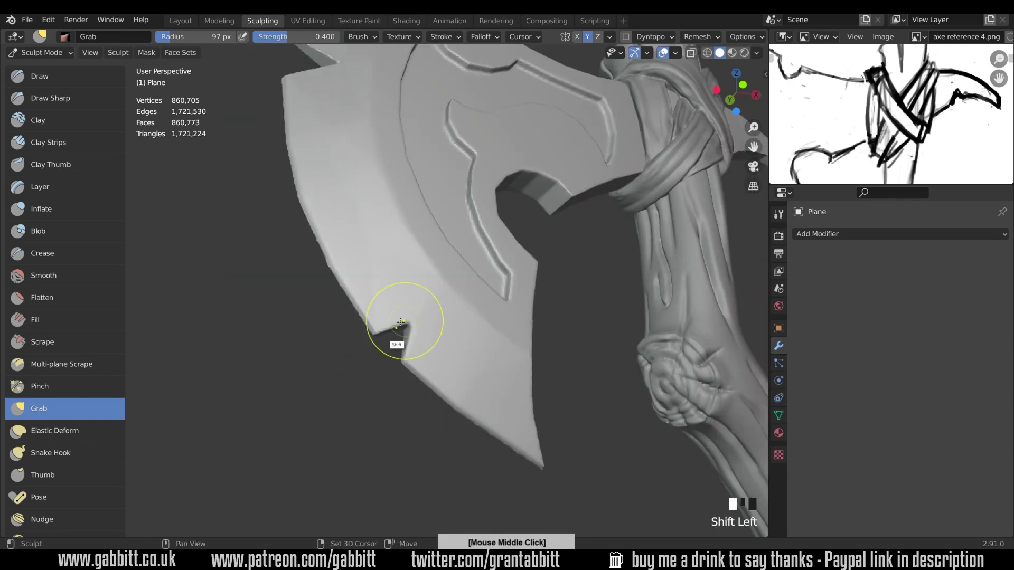
{"action": "middle_click_drag", "start_coordinate": [361, 338], "coordinate": [311, 283]}
{"action": "left_click_drag", "start_coordinate": [344, 345], "coordinate": [327, 295], "text": "shift"}
{"action": "left_click_drag", "start_coordinate": [322, 280], "coordinate": [295, 212], "text": "shift"}
{"action": "mouse_move", "coordinate": [296, 210]}
{"action": "middle_mouse_down"}
{"action": "mouse_move", "coordinate": [453, 358]}
{"action": "mouse_move", "coordinate": [471, 354]}
{"action": "mouse_move", "coordinate": [471, 288]}
{"action": "mouse_move", "coordinate": [503, 340]}
{"action": "middle_mouse_up"}
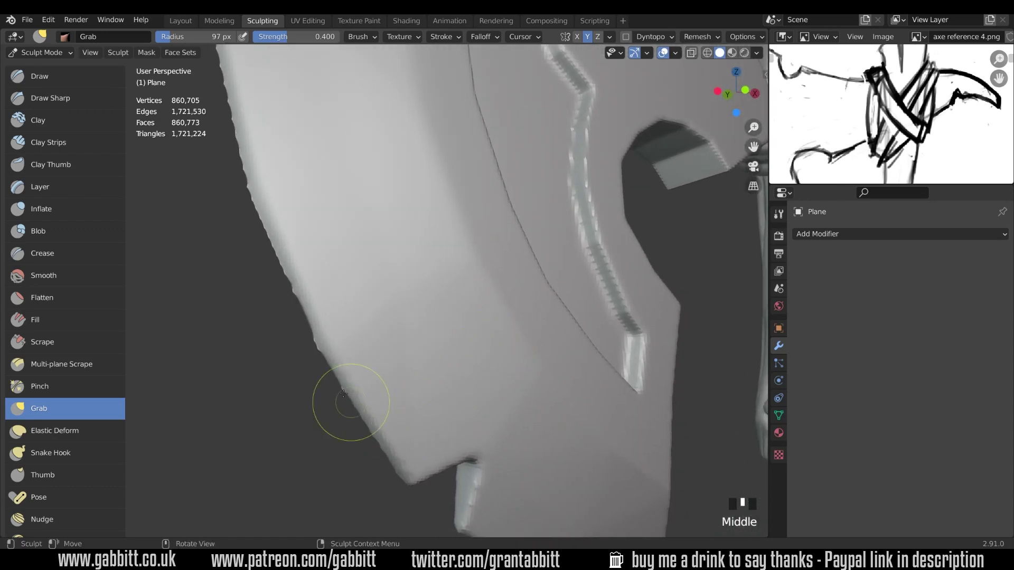
{"action": "mouse_move", "coordinate": [414, 423]}
{"action": "middle_mouse_down", "text": "ctrl"}
{"action": "mouse_move", "coordinate": [494, 425]}
{"action": "mouse_move", "coordinate": [540, 372]}
{"action": "mouse_move", "coordinate": [521, 312]}
{"action": "mouse_move", "coordinate": [512, 426]}
{"action": "mouse_move", "coordinate": [446, 293]}
{"action": "mouse_move", "coordinate": [464, 264]}
{"action": "mouse_move", "coordinate": [452, 324]}
{"action": "mouse_move", "coordinate": [444, 301]}
{"action": "mouse_move", "coordinate": [414, 289]}
{"action": "mouse_move", "coordinate": [437, 227]}
{"action": "middle_mouse_up", "text": "ctrl"}
In front view, pull the top-edge notch with the Grab brush into a rounded dip.
{"action": "key", "text": "KP_1"}
{"action": "left_click_drag", "start_coordinate": [424, 239], "coordinate": [423, 239]}
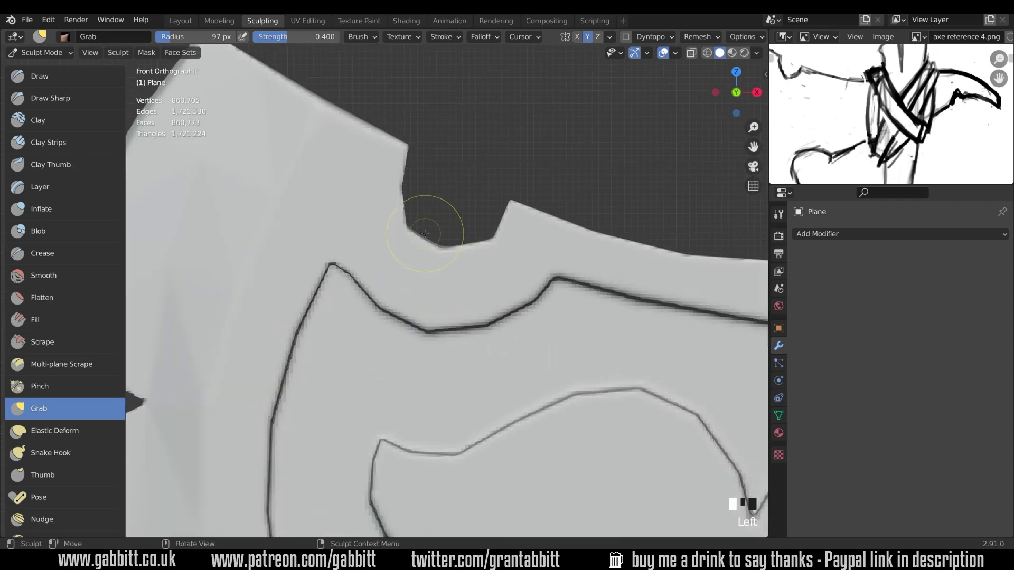
{"action": "left_click", "coordinate": [423, 239]}
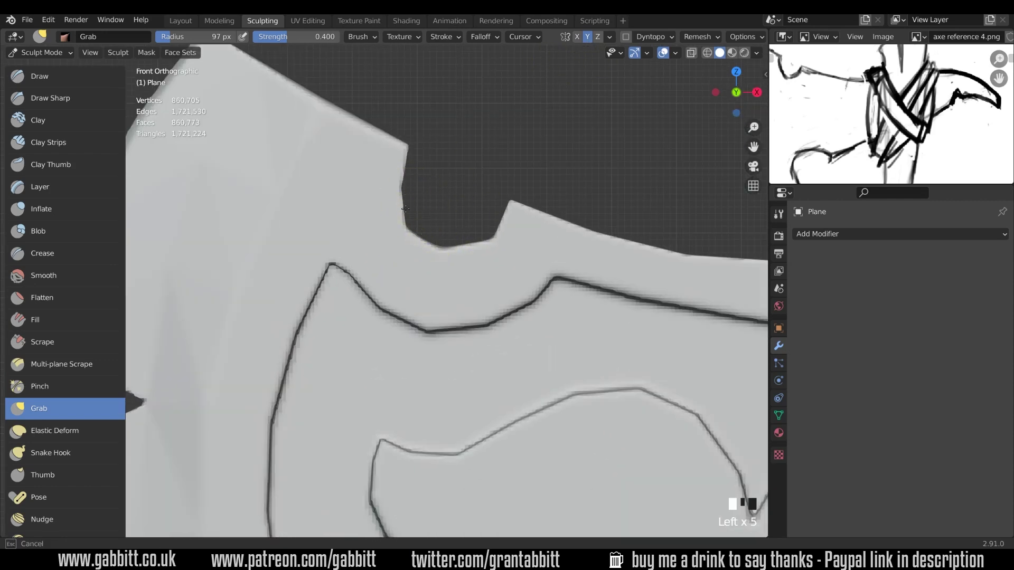
{"action": "mouse_move", "coordinate": [405, 208]}
{"action": "left_mouse_down"}
{"action": "mouse_move", "coordinate": [396, 208]}
{"action": "mouse_move", "coordinate": [407, 229]}
{"action": "left_mouse_up"}
{"action": "left_click_drag", "start_coordinate": [405, 186], "coordinate": [407, 184]}
{"action": "left_click_drag", "start_coordinate": [471, 248], "coordinate": [470, 264]}
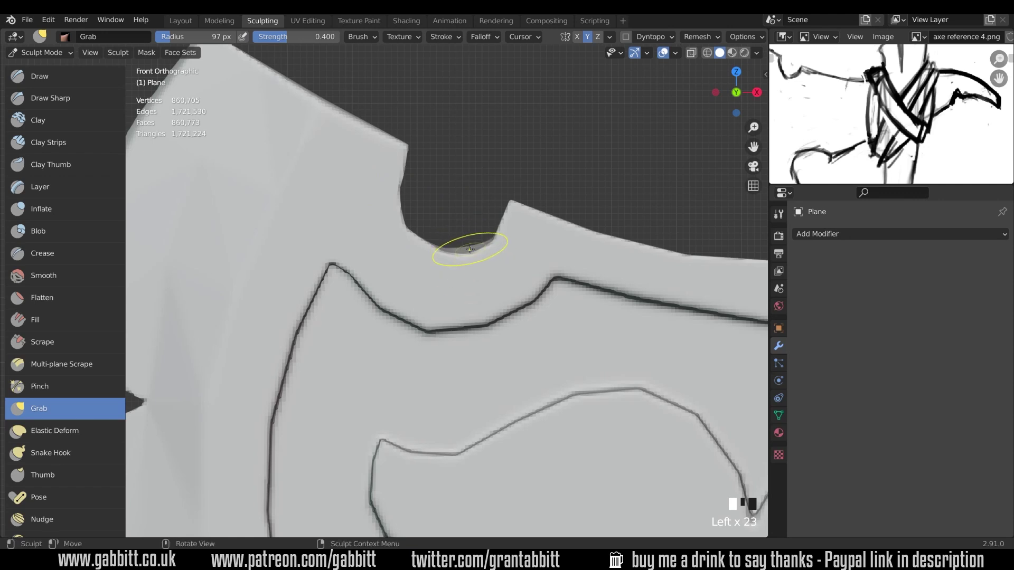
{"action": "left_click_drag", "start_coordinate": [466, 248], "coordinate": [465, 250]}
{"action": "left_click_drag", "start_coordinate": [466, 250], "coordinate": [467, 252]}
{"action": "left_click_drag", "start_coordinate": [467, 252], "coordinate": [494, 242]}
Soften the reshaped notch from a zoomed-in perspective view.
{"action": "middle_click_drag", "start_coordinate": [495, 257], "coordinate": [464, 336]}
{"action": "middle_click_drag", "start_coordinate": [399, 343], "coordinate": [373, 306]}
{"action": "mouse_move", "coordinate": [370, 317]}
{"action": "left_mouse_down", "text": "shift"}
{"action": "mouse_move", "coordinate": [358, 335]}
{"action": "mouse_move", "coordinate": [345, 324]}
{"action": "left_mouse_up", "text": "shift"}
{"action": "left_click_drag", "start_coordinate": [346, 324], "coordinate": [351, 286], "text": "shift"}
{"action": "middle_click_drag", "start_coordinate": [353, 291], "coordinate": [382, 302]}
{"action": "mouse_move", "coordinate": [483, 373]}
{"action": "left_mouse_down", "text": "shift"}
{"action": "mouse_move", "coordinate": [419, 335]}
{"action": "mouse_move", "coordinate": [477, 348]}
{"action": "left_mouse_up", "text": "shift"}
{"action": "left_click_drag", "start_coordinate": [477, 349], "coordinate": [425, 288], "text": "shift"}
{"action": "mouse_move", "coordinate": [425, 287]}
{"action": "middle_mouse_down"}
{"action": "mouse_move", "coordinate": [498, 249]}
{"action": "mouse_move", "coordinate": [472, 308]}
{"action": "mouse_move", "coordinate": [475, 215]}
{"action": "middle_mouse_up"}
Pull the notch edge into shape in front view, then smooth the notch from an angle.
{"action": "key", "text": "KP_1"}
{"action": "mouse_move", "coordinate": [464, 218]}
{"action": "left_mouse_down"}
{"action": "mouse_move", "coordinate": [445, 234]}
{"action": "mouse_move", "coordinate": [523, 261]}
{"action": "left_mouse_up"}
{"action": "middle_click_drag", "start_coordinate": [546, 235], "coordinate": [475, 338], "text": "ctrl"}
{"action": "middle_click_drag", "start_coordinate": [422, 359], "coordinate": [380, 296], "text": "ctrl"}
{"action": "mouse_move", "coordinate": [312, 296]}
{"action": "left_mouse_down", "text": "shift"}
{"action": "mouse_move", "coordinate": [296, 317]}
{"action": "mouse_move", "coordinate": [365, 317]}
{"action": "left_mouse_up", "text": "shift"}
{"action": "middle_click_drag", "start_coordinate": [391, 274], "coordinate": [423, 338], "text": "ctrl"}
{"action": "middle_click_drag", "start_coordinate": [422, 338], "coordinate": [498, 265], "text": "shift"}
Round the notch's left edge outward and round its upper corners.
{"action": "key", "text": "KP_1"}
{"action": "middle_click_drag", "start_coordinate": [445, 392], "coordinate": [453, 292], "text": "ctrl"}
{"action": "mouse_move", "coordinate": [451, 293]}
{"action": "left_mouse_down"}
{"action": "mouse_move", "coordinate": [434, 284]}
{"action": "mouse_move", "coordinate": [439, 273]}
{"action": "left_mouse_up"}
{"action": "left_click_drag", "start_coordinate": [473, 210], "coordinate": [469, 205]}
{"action": "left_click_drag", "start_coordinate": [494, 191], "coordinate": [491, 186]}
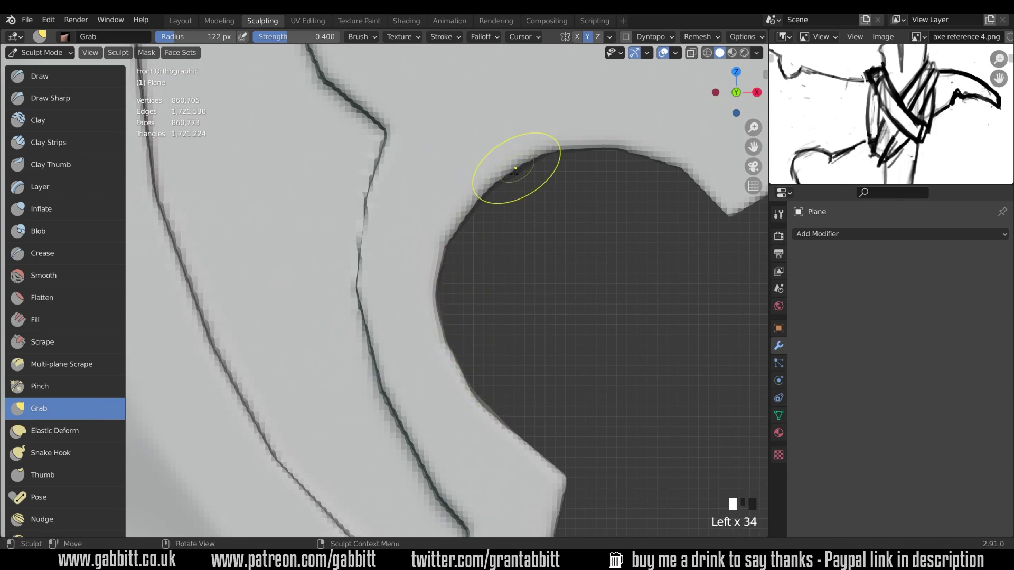
{"action": "left_click_drag", "start_coordinate": [631, 157], "coordinate": [634, 152]}
{"action": "left_click_drag", "start_coordinate": [684, 177], "coordinate": [691, 172]}
{"action": "middle_click_drag", "start_coordinate": [591, 311], "coordinate": [538, 404], "text": "ctrl"}
{"action": "middle_click_drag", "start_coordinate": [538, 404], "coordinate": [534, 303], "text": "shift"}
{"action": "middle_click_drag", "start_coordinate": [528, 253], "coordinate": [452, 334], "text": "ctrl"}
{"action": "middle_click_drag", "start_coordinate": [452, 333], "coordinate": [466, 391], "text": "shift"}
Nudge the blade's lower-left and left edges and refine the notch edge.
{"action": "middle_click_drag", "start_coordinate": [275, 388], "coordinate": [384, 314], "text": "shift"}
{"action": "middle_click_drag", "start_coordinate": [372, 314], "coordinate": [370, 266], "text": "ctrl"}
{"action": "left_click_drag", "start_coordinate": [346, 286], "coordinate": [341, 287]}
{"action": "middle_click_drag", "start_coordinate": [364, 231], "coordinate": [411, 336], "text": "shift"}
{"action": "left_click_drag", "start_coordinate": [374, 302], "coordinate": [363, 305]}
{"action": "middle_click_drag", "start_coordinate": [377, 76], "coordinate": [413, 316], "text": "shift"}
{"action": "left_click_drag", "start_coordinate": [384, 229], "coordinate": [377, 232]}
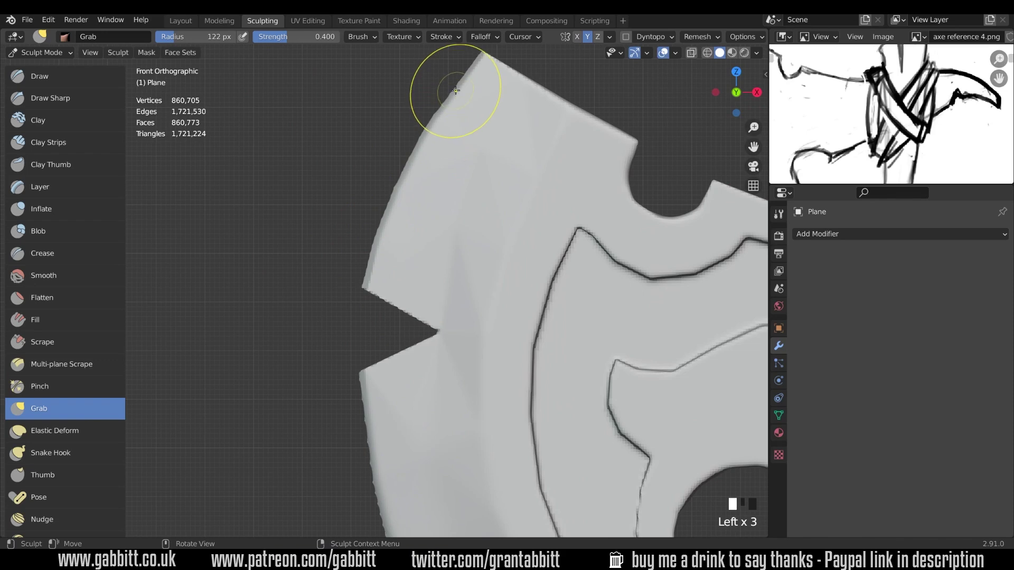
Smooth the blade's inner shape and edge, then touch up the rear horn tip.
{"action": "mouse_move", "coordinate": [472, 67]}
{"action": "middle_mouse_down", "text": "ctrl"}
{"action": "mouse_move", "coordinate": [507, 333]}
{"action": "mouse_move", "coordinate": [429, 310]}
{"action": "mouse_move", "coordinate": [362, 272]}
{"action": "middle_mouse_up", "text": "ctrl"}
{"action": "left_click_drag", "start_coordinate": [362, 272], "coordinate": [290, 268], "text": "shift"}
{"action": "middle_click_drag", "start_coordinate": [290, 267], "coordinate": [396, 385], "text": "shift"}
{"action": "left_click_drag", "start_coordinate": [396, 385], "coordinate": [302, 285], "text": "shift"}
{"action": "left_click_drag", "start_coordinate": [306, 199], "coordinate": [340, 260], "text": "shift"}
{"action": "middle_click_drag", "start_coordinate": [339, 260], "coordinate": [509, 254], "text": "ctrl"}
{"action": "middle_click_drag", "start_coordinate": [510, 253], "coordinate": [396, 317], "text": "shift"}
{"action": "middle_click_drag", "start_coordinate": [396, 317], "coordinate": [398, 272], "text": "ctrl"}
{"action": "left_click", "coordinate": [458, 196]}
{"action": "left_click_drag", "start_coordinate": [336, 108], "coordinate": [518, 295]}
Smooth the blade edges from an angle and front view, nudging the blade tip.
{"action": "middle_click_drag", "start_coordinate": [500, 238], "coordinate": [446, 328]}
{"action": "mouse_move", "coordinate": [445, 328]}
{"action": "left_mouse_down", "text": "shift"}
{"action": "mouse_move", "coordinate": [423, 290]}
{"action": "mouse_move", "coordinate": [362, 294]}
{"action": "left_mouse_up", "text": "shift"}
{"action": "middle_click_drag", "start_coordinate": [362, 294], "coordinate": [529, 273]}
{"action": "left_click_drag", "start_coordinate": [530, 253], "coordinate": [409, 222], "text": "shift"}
{"action": "middle_click_drag", "start_coordinate": [420, 285], "coordinate": [501, 238]}
{"action": "left_click_drag", "start_coordinate": [528, 190], "coordinate": [181, 303], "text": "shift"}
{"action": "middle_click_drag", "start_coordinate": [541, 243], "coordinate": [450, 313]}
{"action": "left_click_drag", "start_coordinate": [475, 354], "coordinate": [221, 159], "text": "shift"}
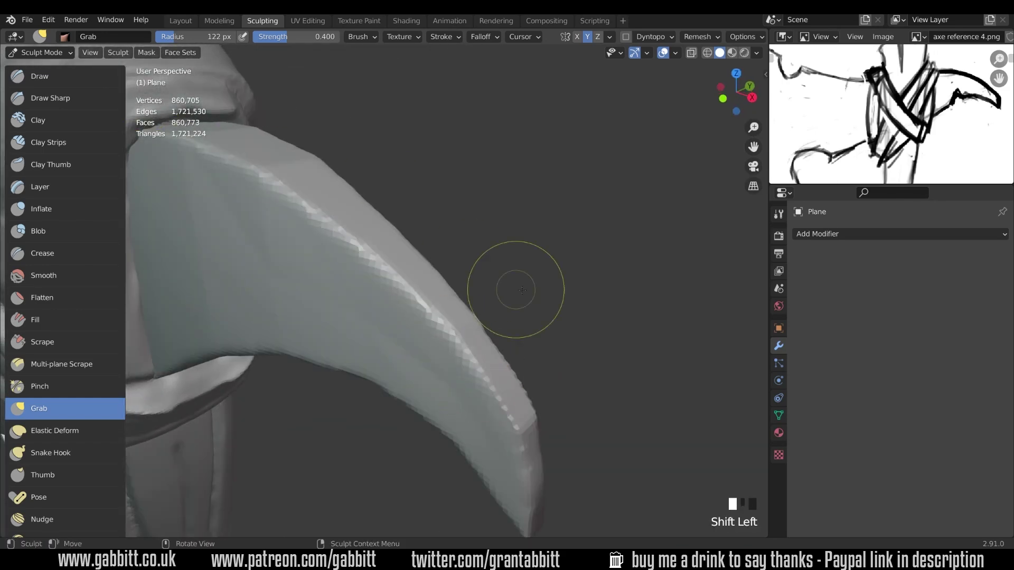
{"action": "key", "text": "KP_1"}
{"action": "mouse_move", "coordinate": [542, 306]}
{"action": "middle_mouse_down"}
{"action": "mouse_move", "coordinate": [626, 261]}
{"action": "mouse_move", "coordinate": [580, 271]}
{"action": "mouse_move", "coordinate": [452, 414]}
{"action": "mouse_move", "coordinate": [497, 364]}
{"action": "mouse_move", "coordinate": [593, 369]}
{"action": "mouse_move", "coordinate": [445, 282]}
{"action": "middle_mouse_up"}
{"action": "left_click", "coordinate": [618, 290]}
{"action": "left_click", "coordinate": [617, 289]}
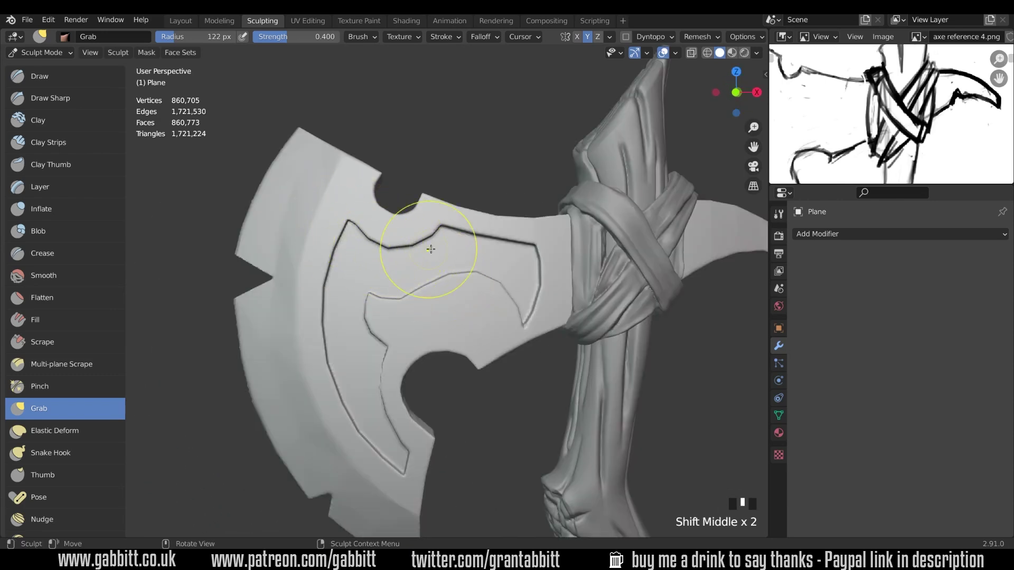
In front view, zoom in and Grab the blade's inner outline outward, pulling the ridge up and right.
{"action": "key", "text": "KP_1"}
{"action": "middle_click_drag", "start_coordinate": [425, 276], "coordinate": [428, 186], "text": "ctrl"}
{"action": "left_click_drag", "start_coordinate": [399, 190], "coordinate": [397, 188]}
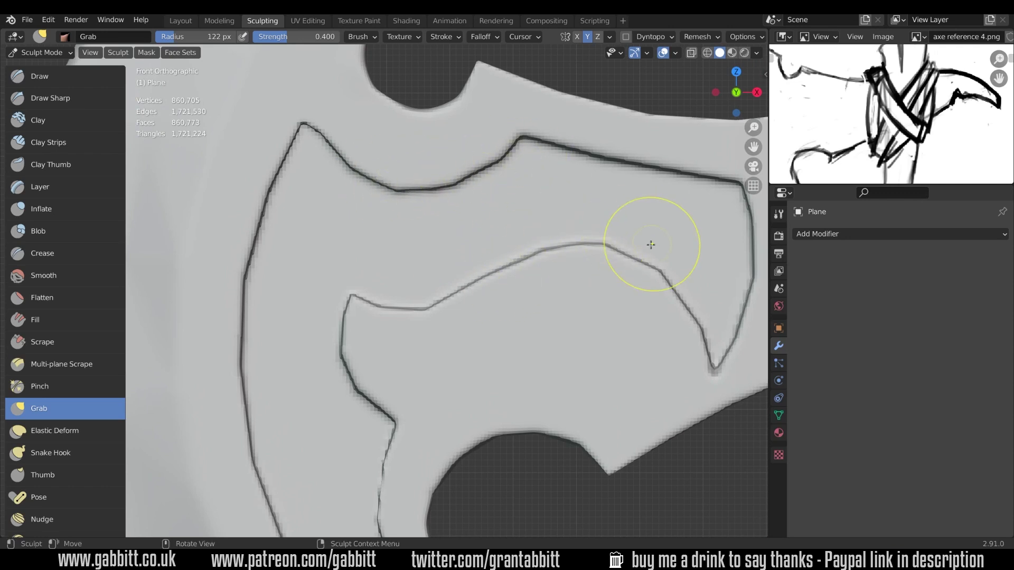
{"action": "mouse_move", "coordinate": [634, 261]}
{"action": "left_mouse_down"}
{"action": "mouse_move", "coordinate": [665, 270]}
{"action": "mouse_move", "coordinate": [631, 271]}
{"action": "left_mouse_up"}
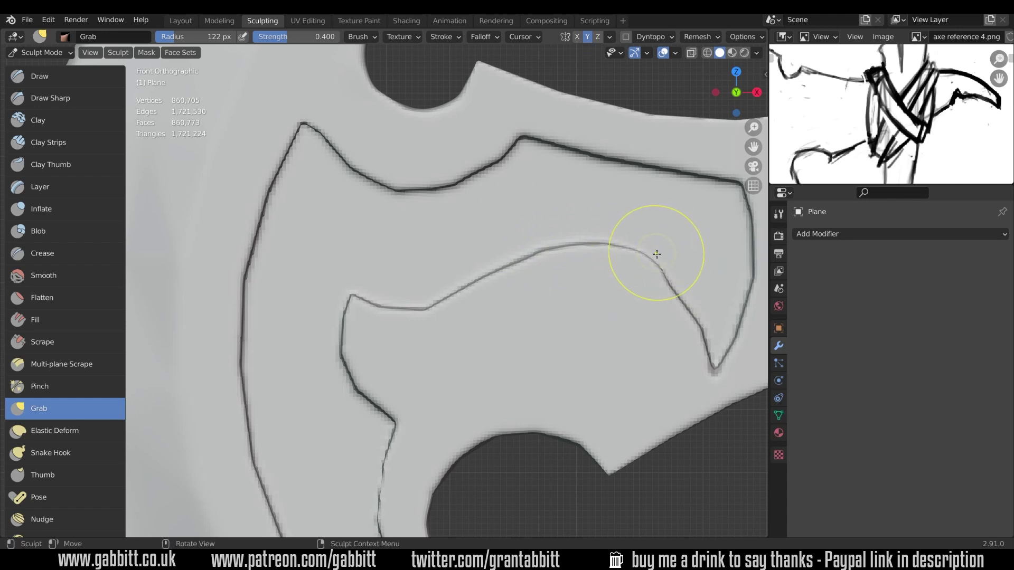
{"action": "middle_click_drag", "start_coordinate": [645, 254], "coordinate": [512, 310]}
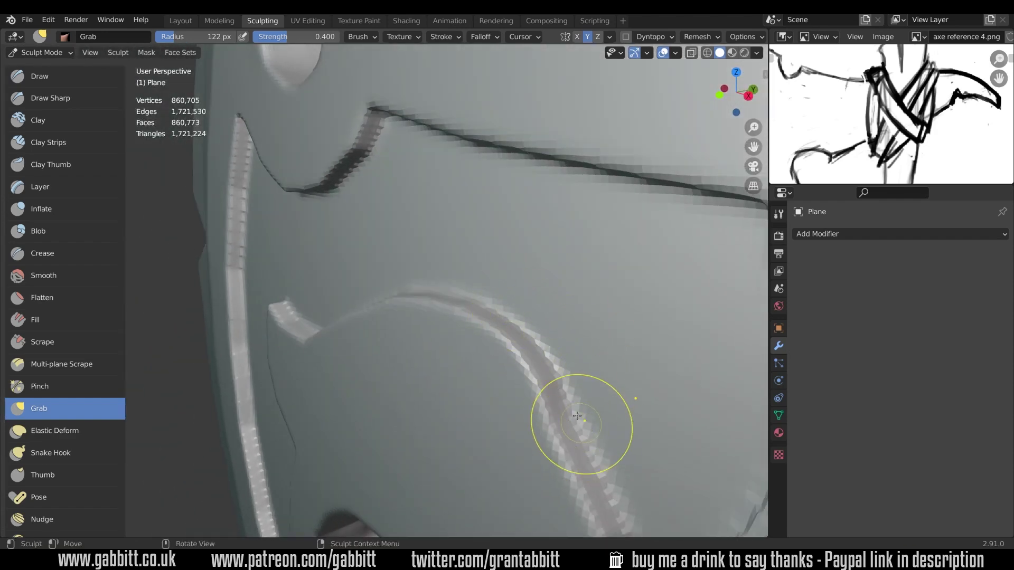
{"action": "left_click_drag", "start_coordinate": [551, 405], "coordinate": [581, 367]}
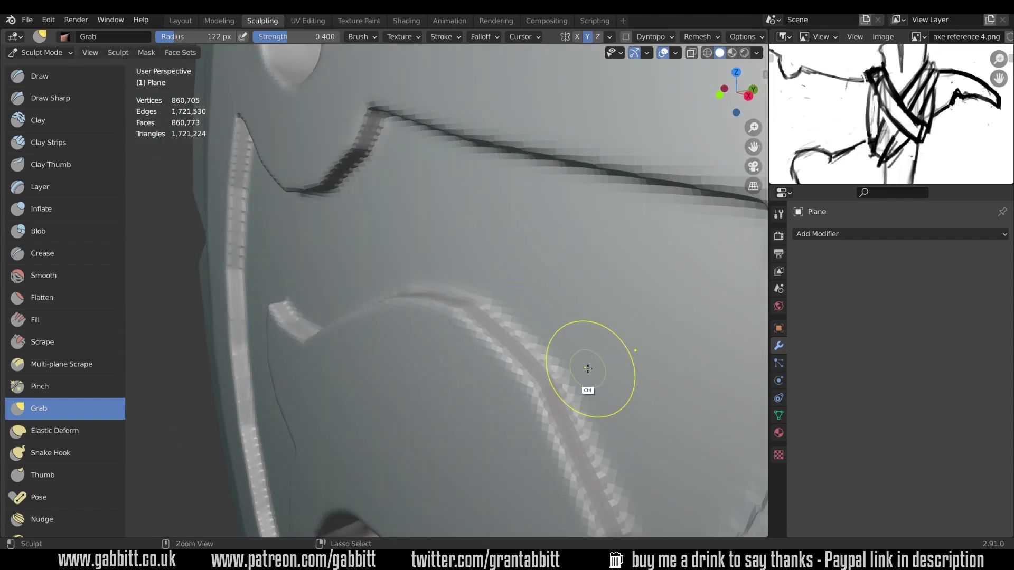
Smooth the inner curve and its right edge, then round its left edge with a smaller brush.
{"action": "key", "text": "KP_1"}
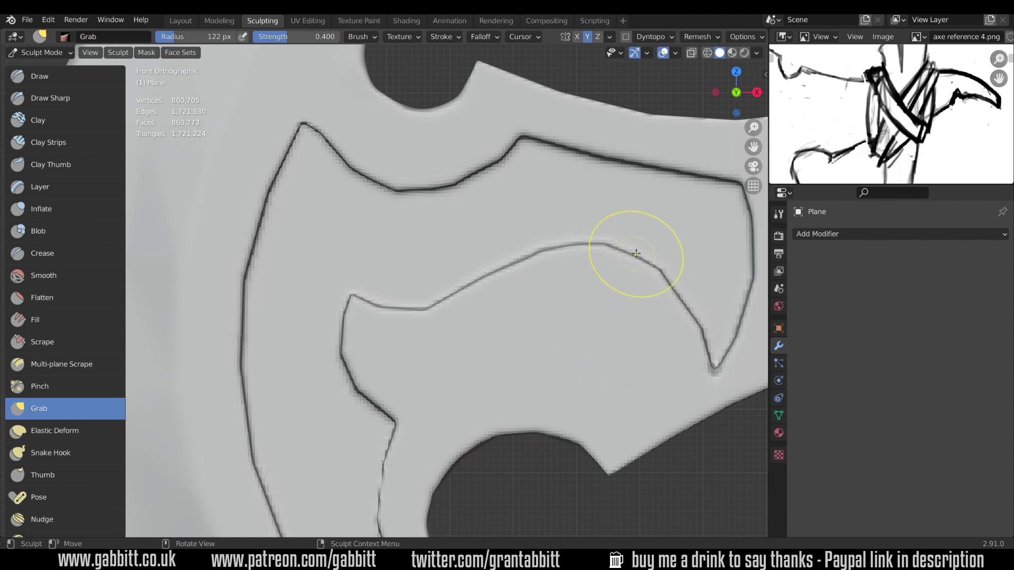
{"action": "left_click_drag", "start_coordinate": [636, 254], "coordinate": [691, 292]}
{"action": "middle_click_drag", "start_coordinate": [699, 316], "coordinate": [538, 315], "text": "shift"}
{"action": "left_click_drag", "start_coordinate": [589, 245], "coordinate": [593, 243]}
{"action": "middle_click_drag", "start_coordinate": [392, 342], "coordinate": [583, 278], "text": "shift"}
{"action": "left_click_drag", "start_coordinate": [427, 246], "coordinate": [428, 256]}
{"action": "key", "text": "bracketleft"}
{"action": "key", "text": "bracketleft"}
{"action": "key", "text": "bracketleft"}
{"action": "key", "text": "bracketleft"}
{"action": "key", "text": "bracketleft"}
{"action": "left_click_drag", "start_coordinate": [365, 295], "coordinate": [368, 294]}
{"action": "left_click_drag", "start_coordinate": [383, 327], "coordinate": [386, 324]}
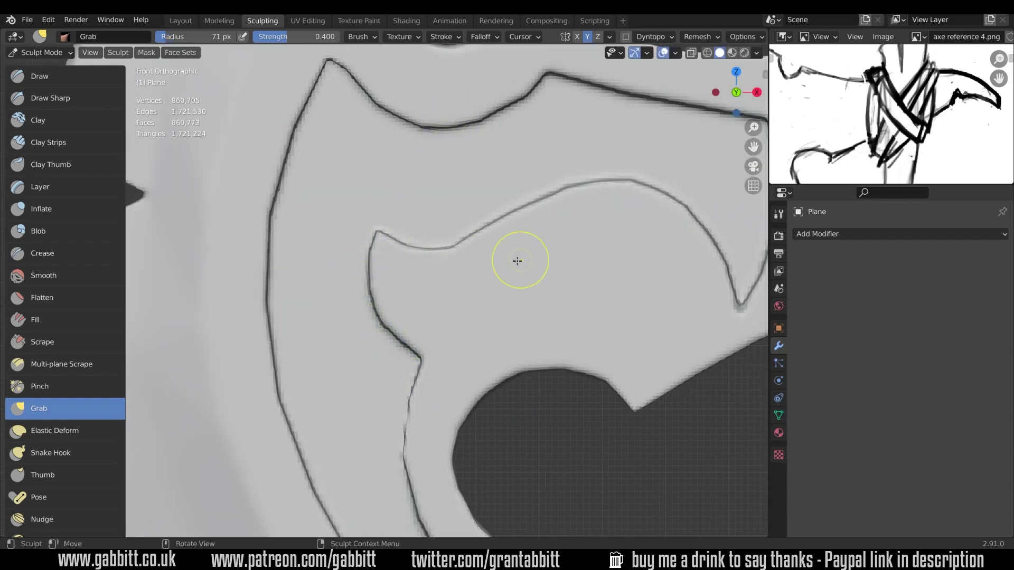
With a larger brush, nudge the outer curve line and inner curve into smoother shapes.
{"action": "middle_click_drag", "start_coordinate": [370, 269], "coordinate": [517, 165], "text": "shift"}
{"action": "key", "text": "bracketright"}
{"action": "key", "text": "bracketright"}
{"action": "key", "text": "bracketright"}
{"action": "key", "text": "bracketright"}
{"action": "key", "text": "bracketright"}
{"action": "left_click_drag", "start_coordinate": [417, 163], "coordinate": [414, 163]}
{"action": "left_click_drag", "start_coordinate": [426, 249], "coordinate": [423, 250]}
{"action": "middle_click_drag", "start_coordinate": [500, 356], "coordinate": [435, 201], "text": "shift"}
{"action": "left_click_drag", "start_coordinate": [441, 298], "coordinate": [438, 300]}
{"action": "middle_click_drag", "start_coordinate": [512, 169], "coordinate": [460, 274], "text": "shift"}
{"action": "left_click_drag", "start_coordinate": [438, 302], "coordinate": [441, 303]}
{"action": "mouse_move", "coordinate": [497, 237]}
{"action": "middle_mouse_down", "text": "ctrl"}
{"action": "mouse_move", "coordinate": [518, 362]}
{"action": "mouse_move", "coordinate": [469, 444]}
{"action": "middle_mouse_up", "text": "ctrl"}
Set the Grab brush to 106 px and smooth the lower curve.
{"action": "key", "text": "f"}
{"action": "mouse_move", "coordinate": [464, 369]}
{"action": "middle_mouse_down", "text": "ctrl"}
{"action": "mouse_move", "coordinate": [457, 253]}
{"action": "mouse_move", "coordinate": [505, 353]}
{"action": "mouse_move", "coordinate": [517, 222]}
{"action": "middle_mouse_up", "text": "ctrl"}
{"action": "left_click", "coordinate": [430, 209]}
{"action": "middle_click_drag", "start_coordinate": [437, 396], "coordinate": [472, 363], "text": "shift"}
{"action": "middle_click_drag", "start_coordinate": [471, 369], "coordinate": [461, 279], "text": "ctrl"}
{"action": "left_click_drag", "start_coordinate": [502, 391], "coordinate": [499, 393]}
Enlarge the brush, zoom out to the whole axe and frame another outline.
{"action": "key", "text": "f"}
{"action": "left_click", "coordinate": [465, 293]}
{"action": "mouse_move", "coordinate": [559, 109]}
{"action": "middle_mouse_down", "text": "shift"}
{"action": "mouse_move", "coordinate": [498, 294]}
{"action": "mouse_move", "coordinate": [546, 337]}
{"action": "middle_mouse_up", "text": "shift"}
{"action": "middle_click_drag", "start_coordinate": [375, 227], "coordinate": [504, 338], "text": "shift"}
{"action": "mouse_move", "coordinate": [502, 335]}
{"action": "middle_mouse_down", "text": "ctrl"}
{"action": "mouse_move", "coordinate": [498, 207]}
{"action": "mouse_move", "coordinate": [509, 294]}
{"action": "mouse_move", "coordinate": [544, 303]}
{"action": "middle_mouse_up", "text": "ctrl"}
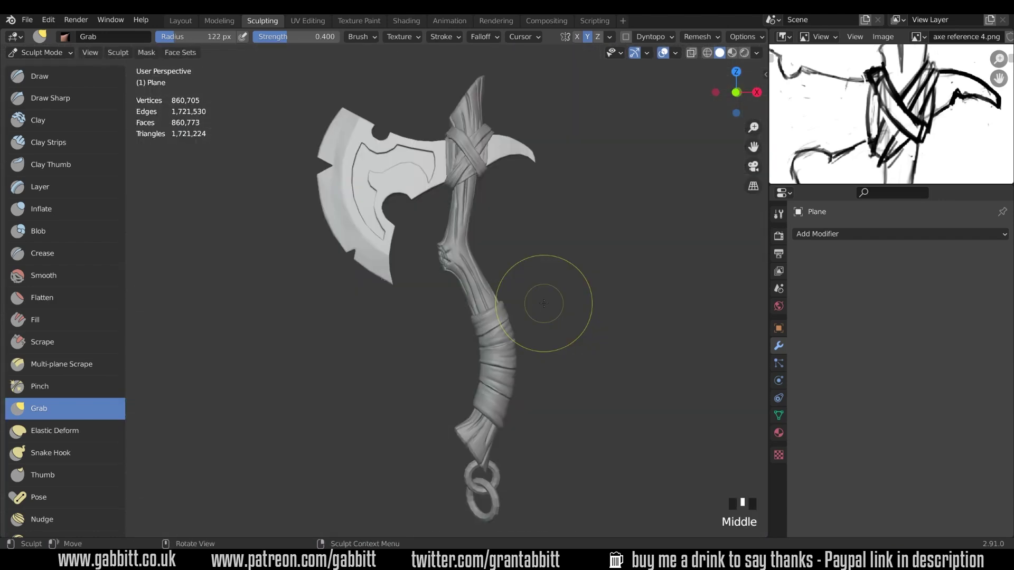